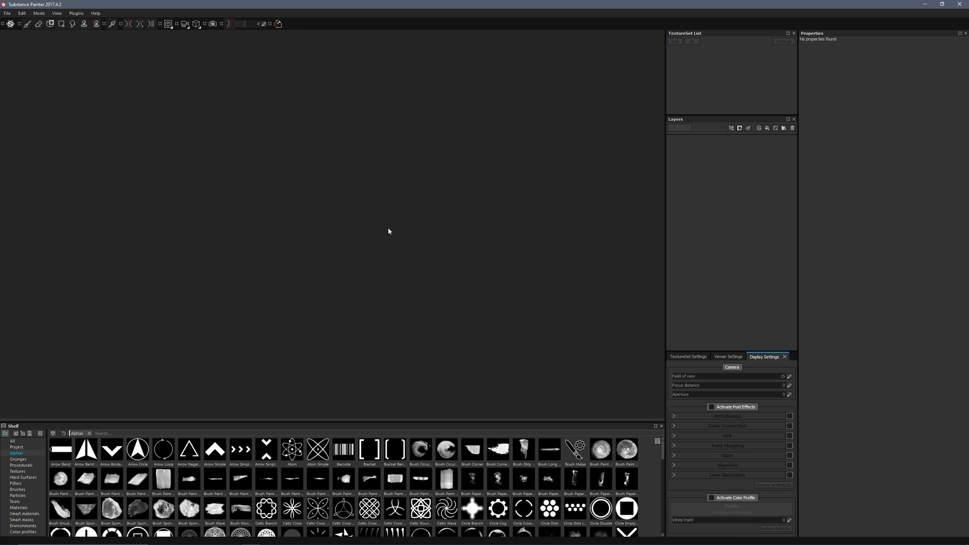
Step: Start a new project based on the AJ-Arnold5-HQ-acesCG (shelf) template
click(7, 13)
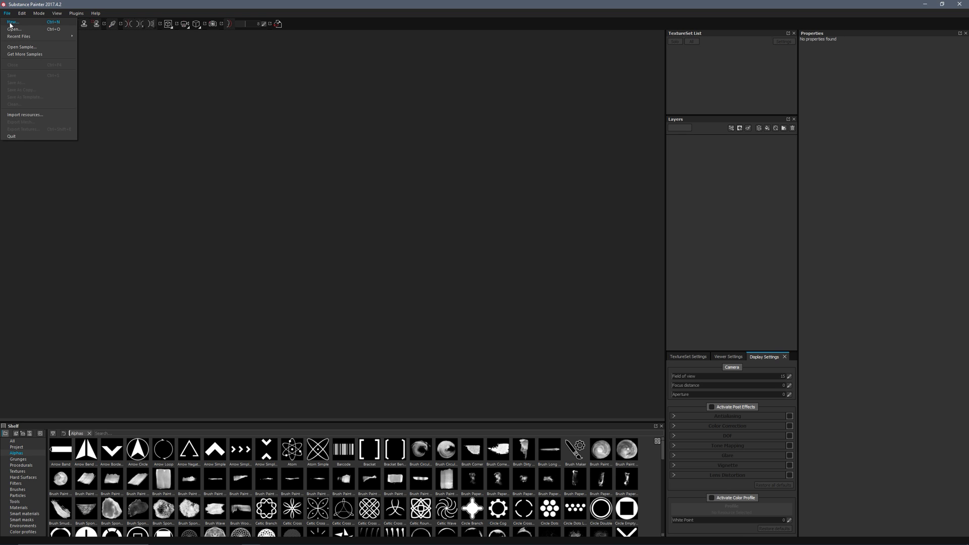
click(11, 22)
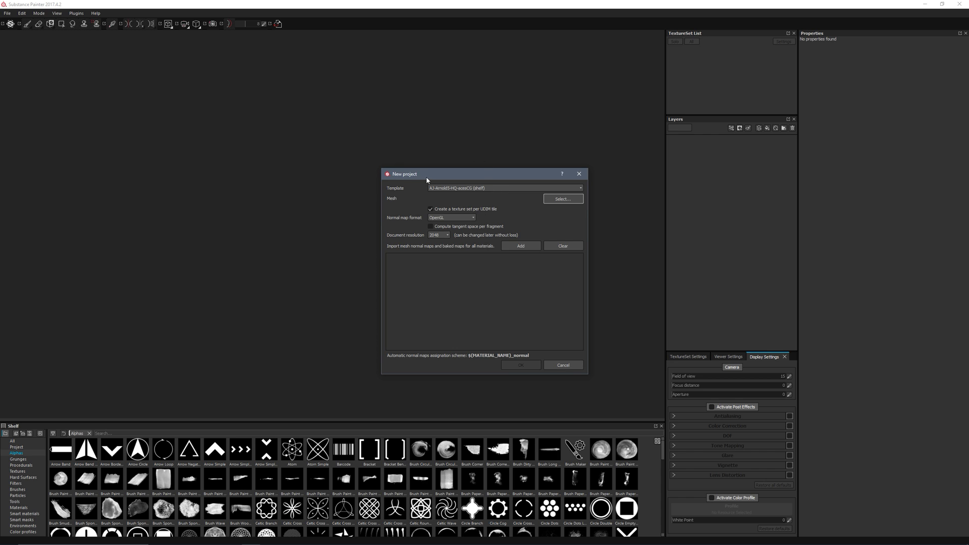
drag(426, 177, 400, 140)
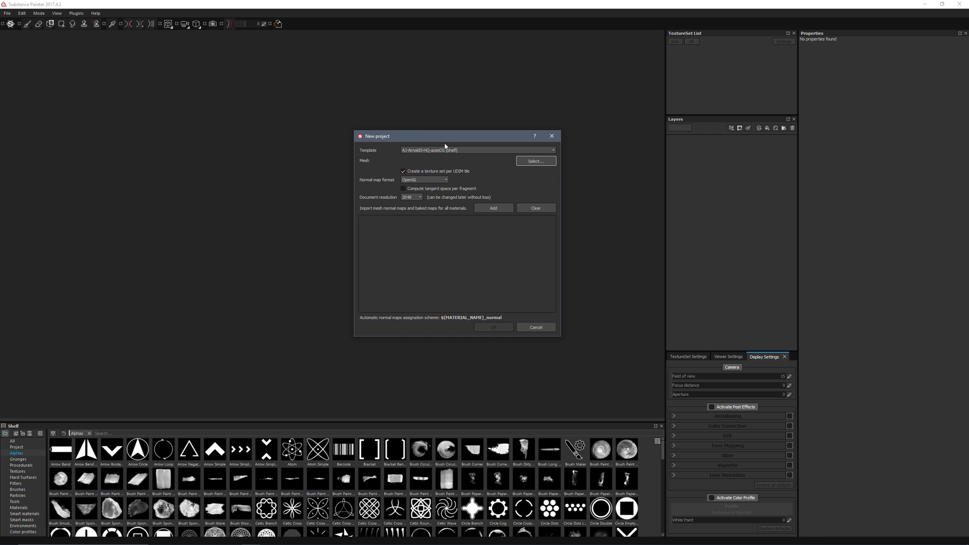
drag(436, 135, 431, 119)
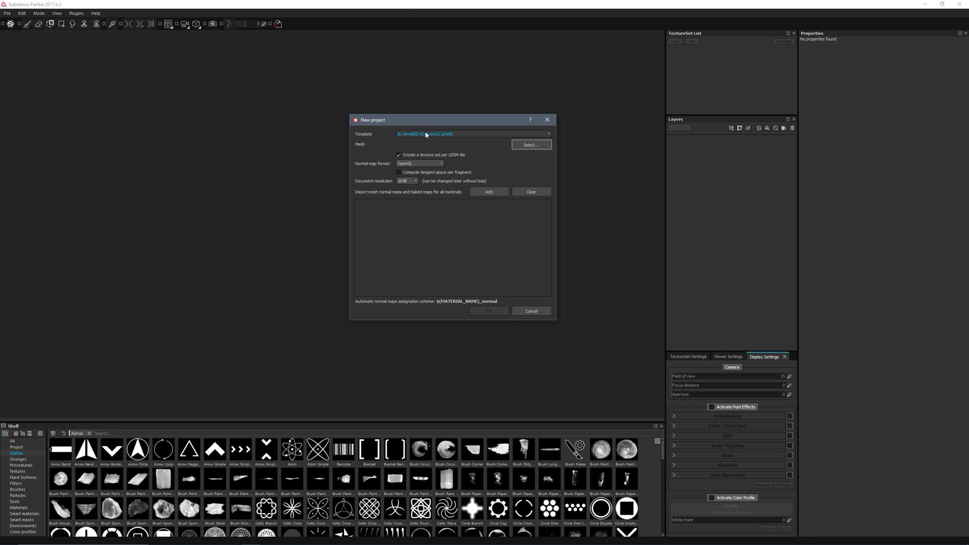
click(426, 134)
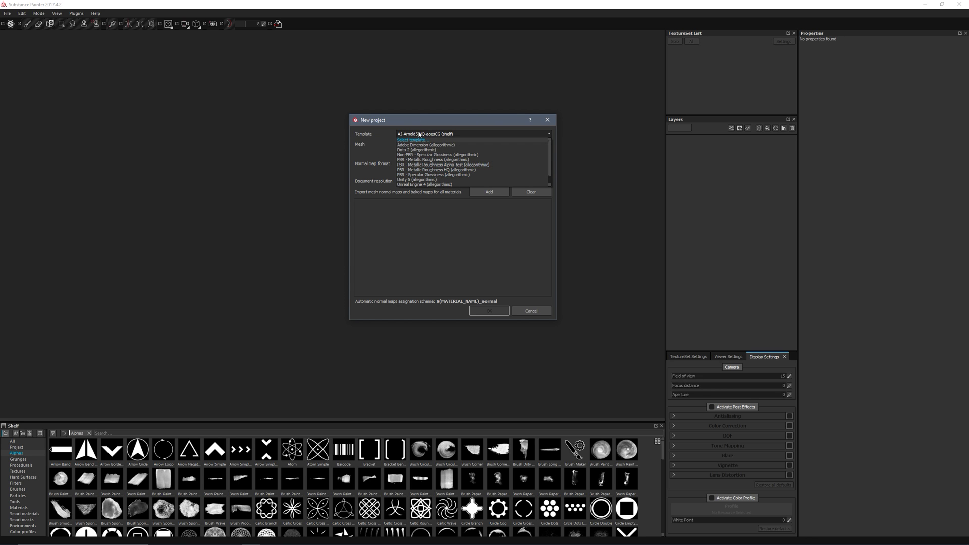
scroll(435, 169, down, 1)
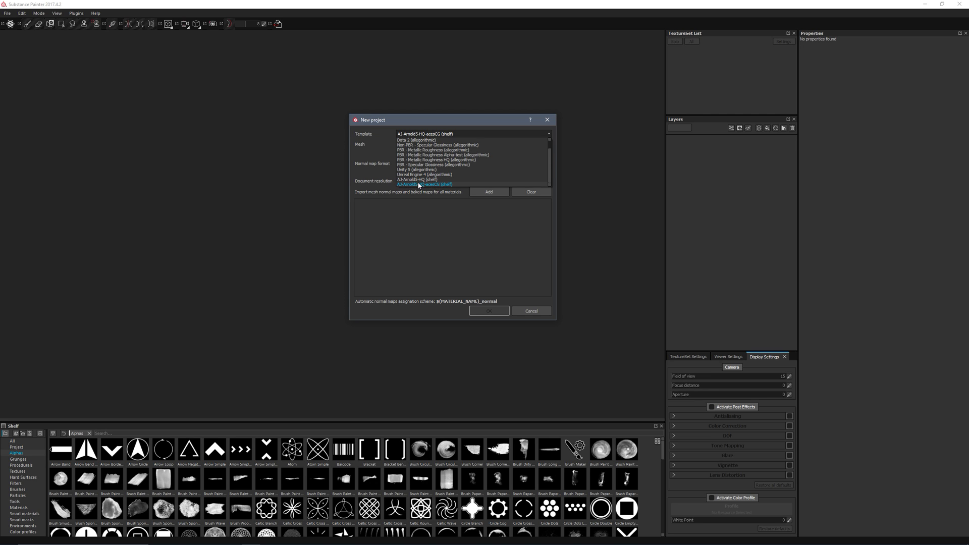
click(439, 185)
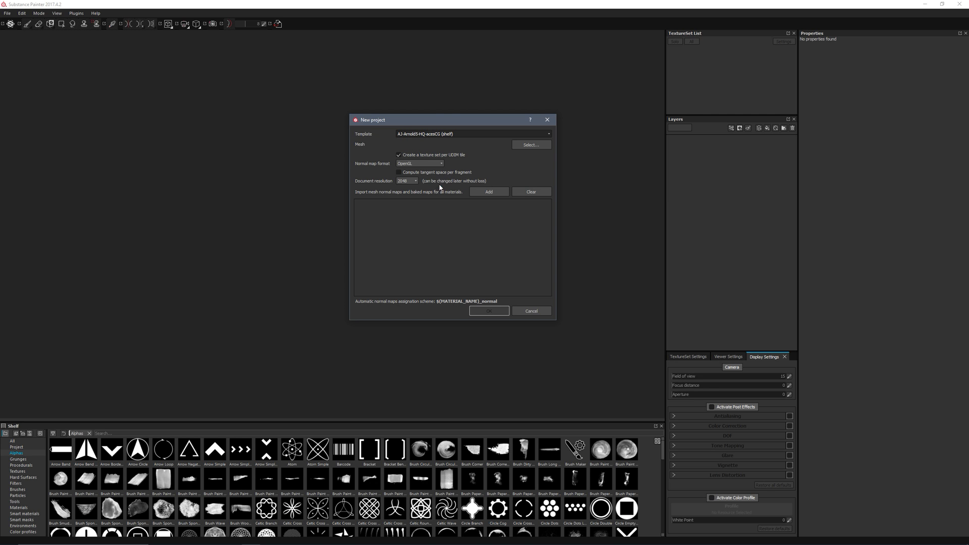
drag(449, 122, 445, 110)
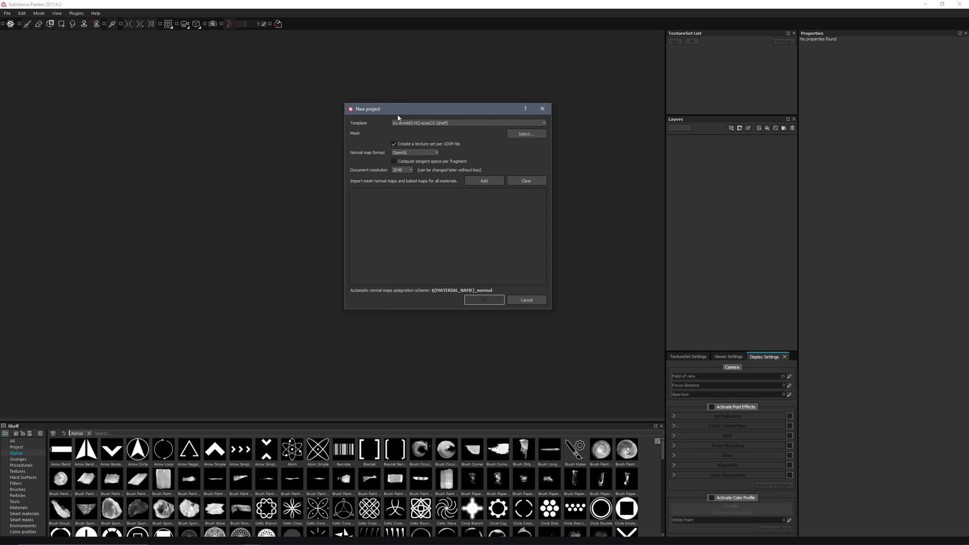
drag(400, 117, 396, 125)
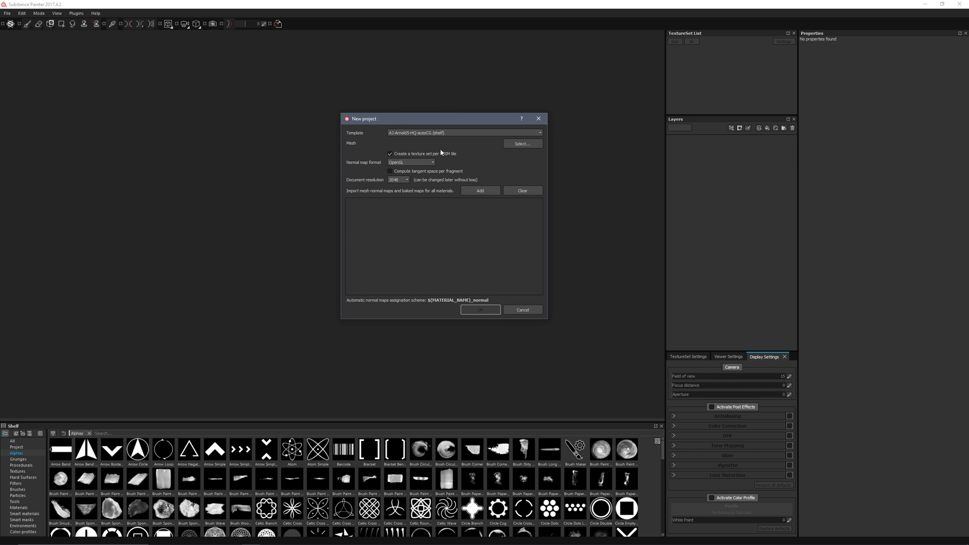
drag(416, 120, 407, 123)
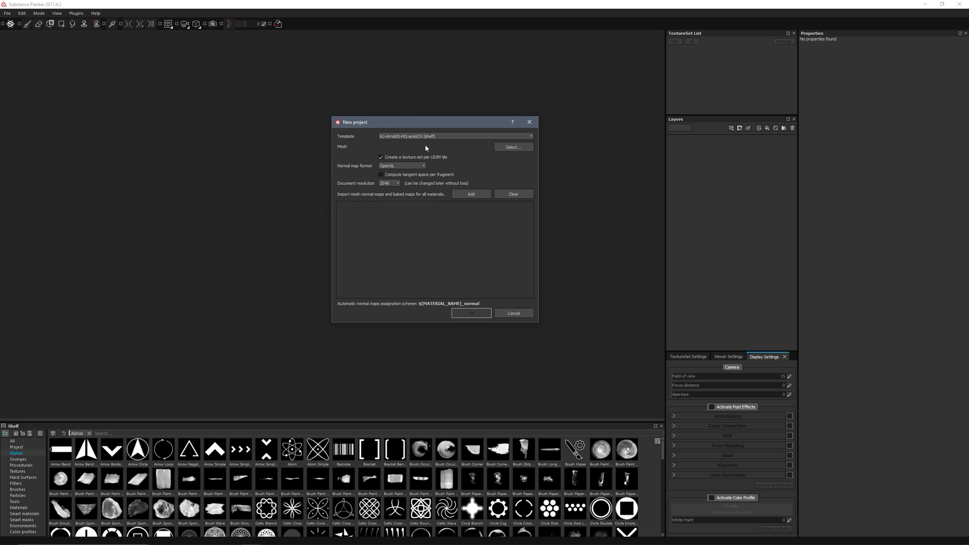
drag(398, 125, 393, 127)
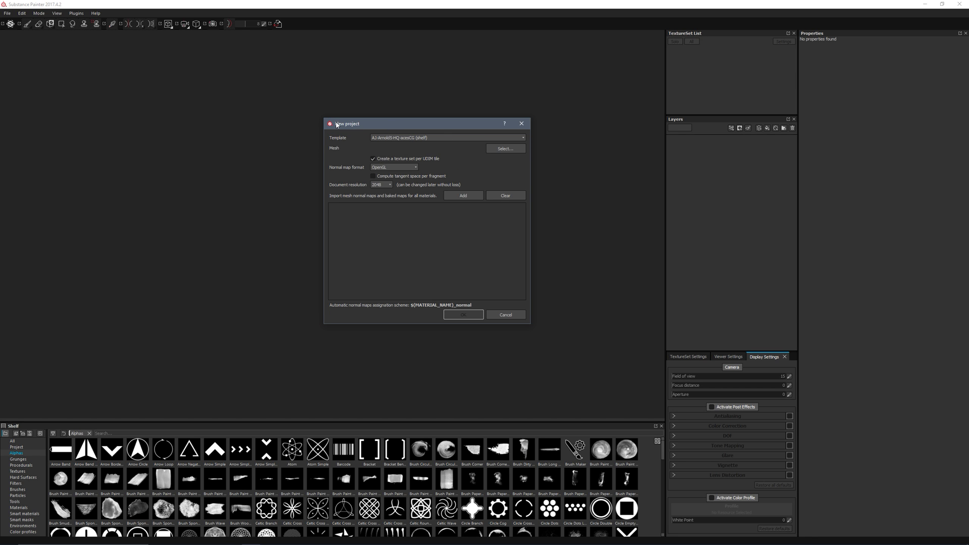
Step: Load Emily_skin.obj from the ITC Digital Emily folder as the mesh and create the project
click(523, 148)
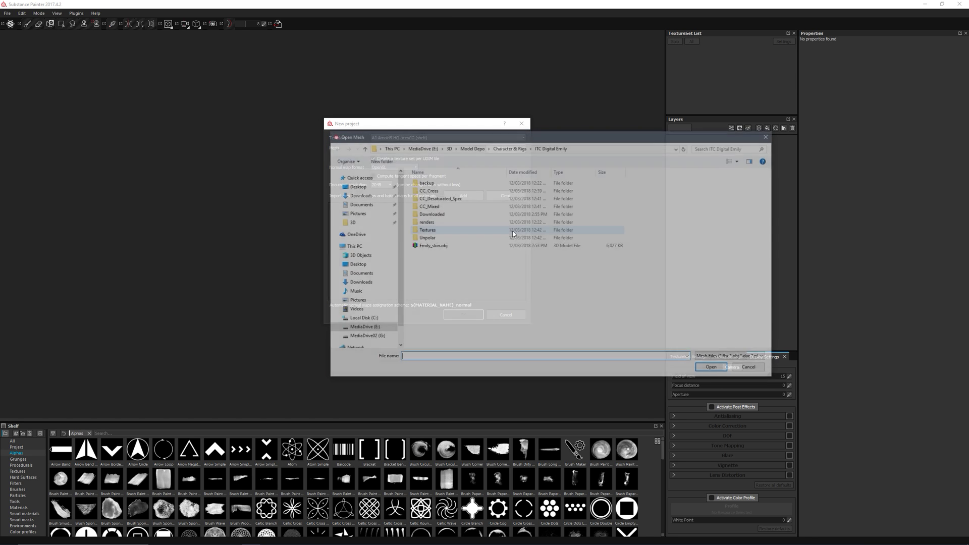
click(449, 246)
click(715, 367)
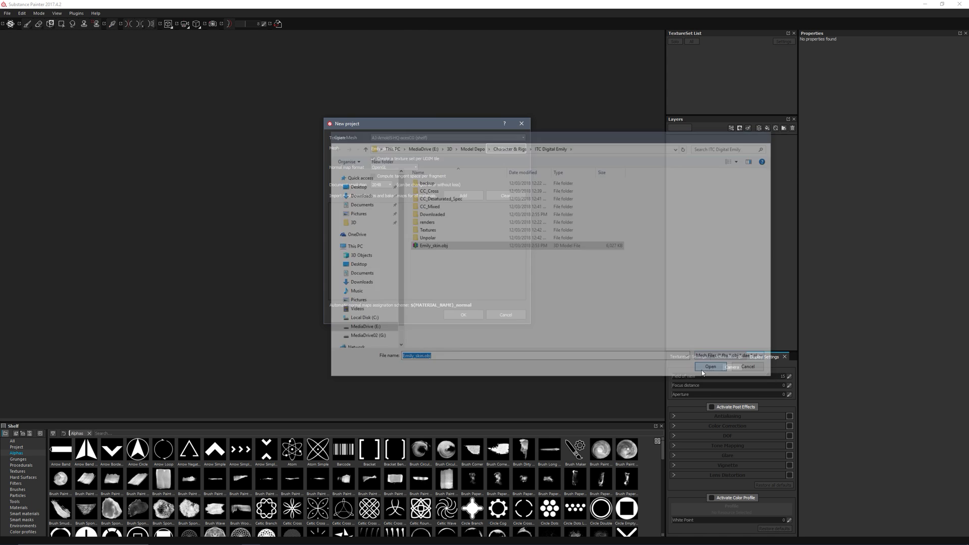
click(448, 316)
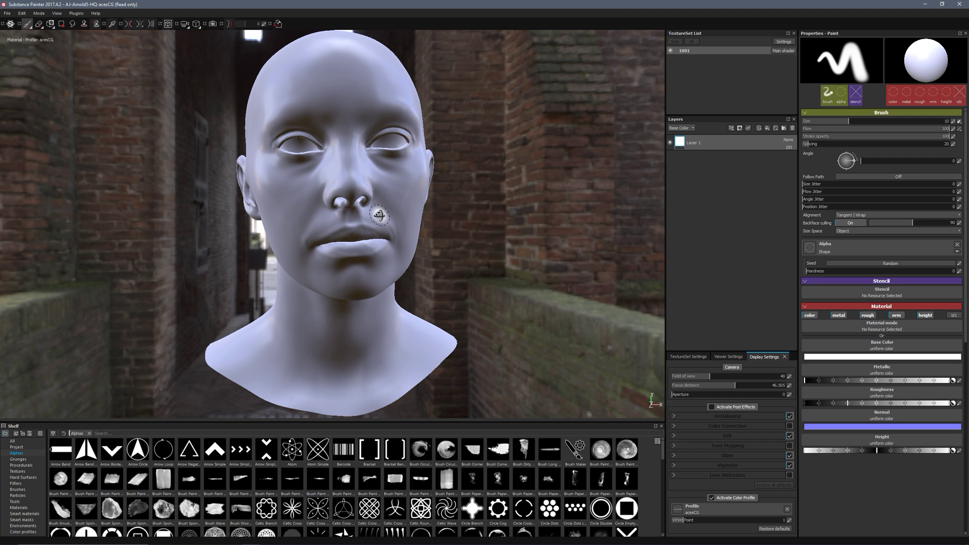
Step: Review the available environment maps and the project's viewer and texture set settings, including the common shader parameters
alt+drag(372, 217, 380, 212)
alt+middle_drag(381, 213, 362, 230)
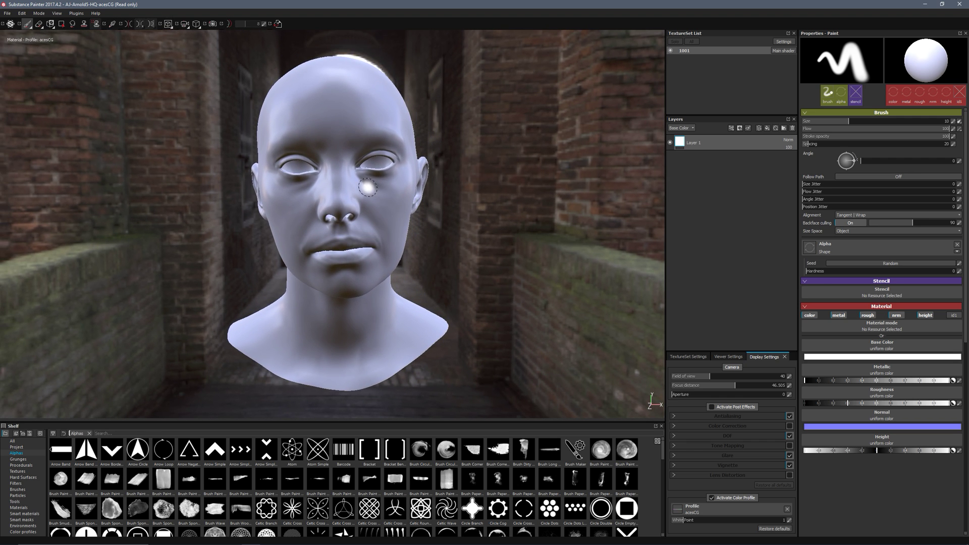
click(25, 526)
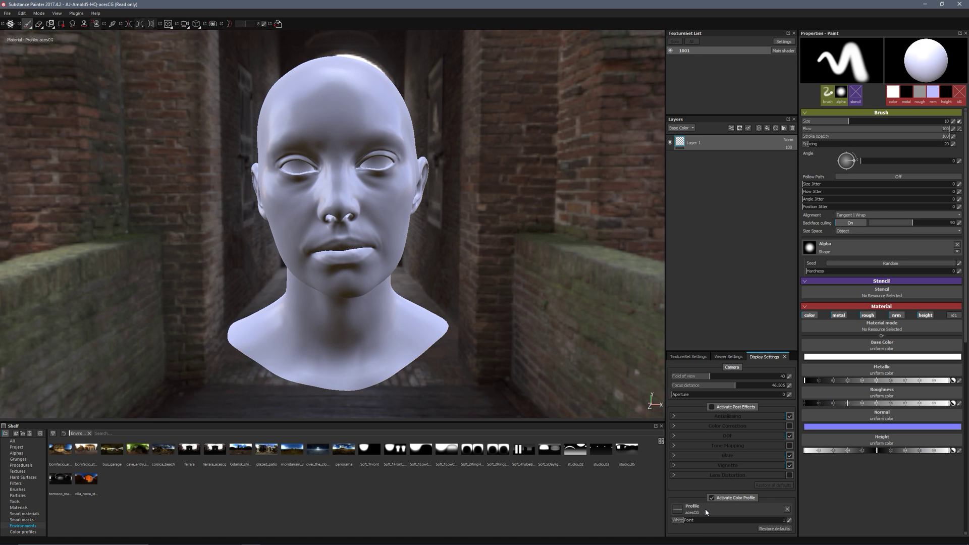
click(728, 357)
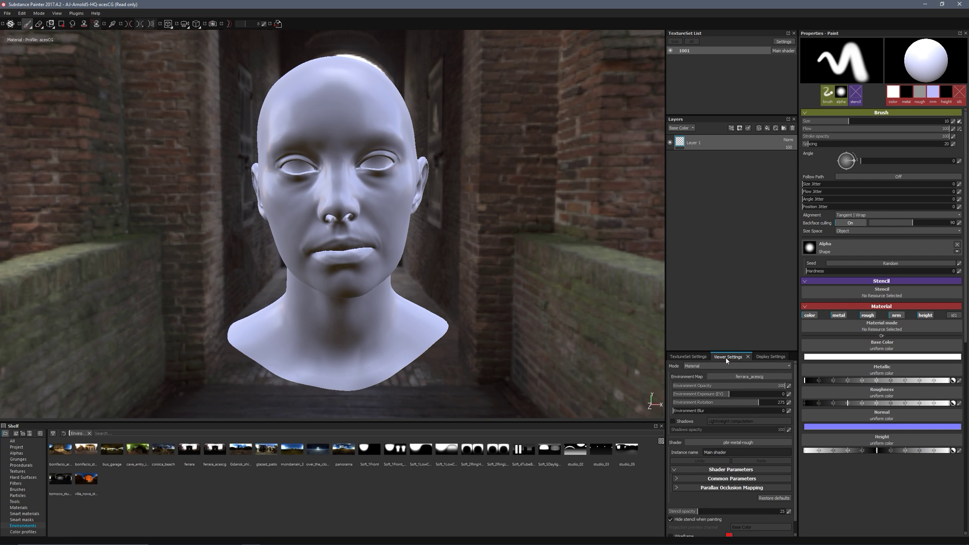
click(720, 470)
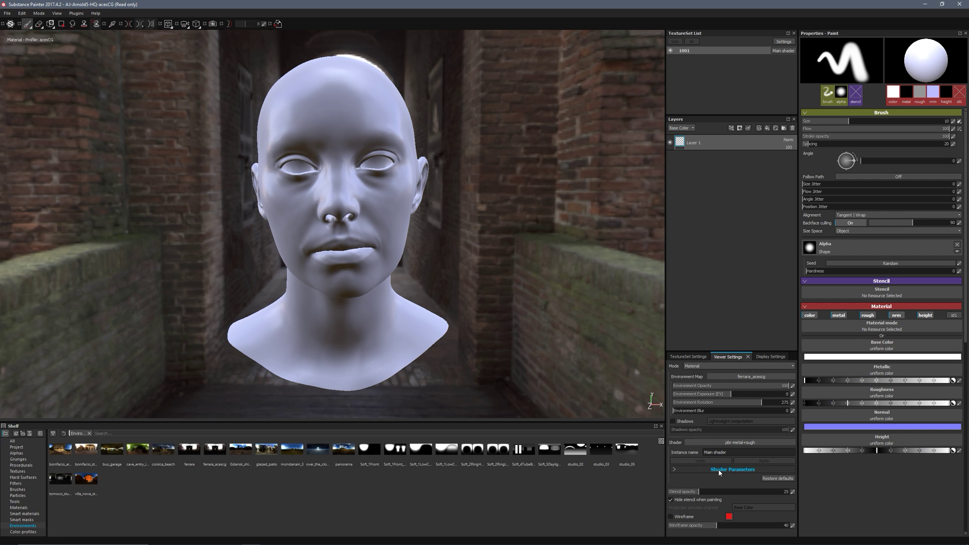
click(720, 471)
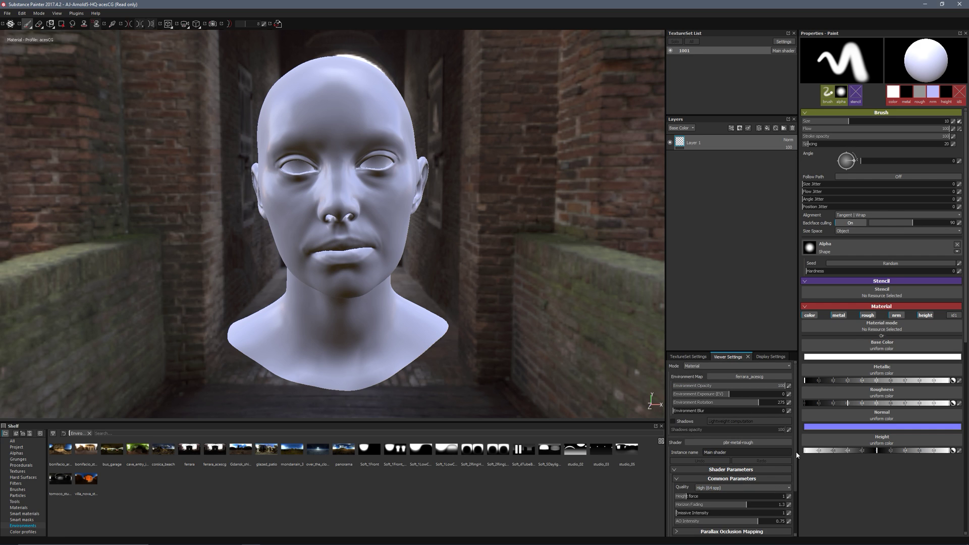
scroll(793, 457, down, 2)
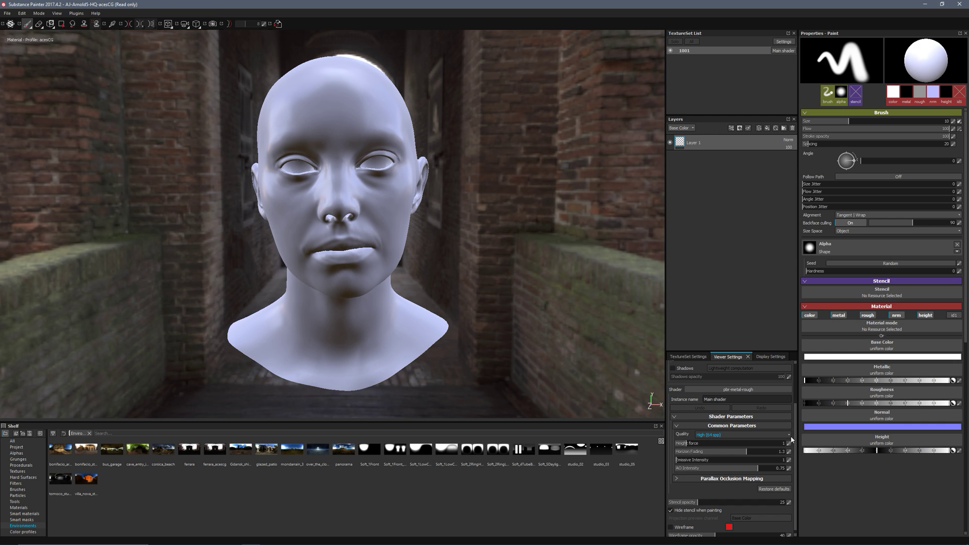
scroll(791, 424, up, 2)
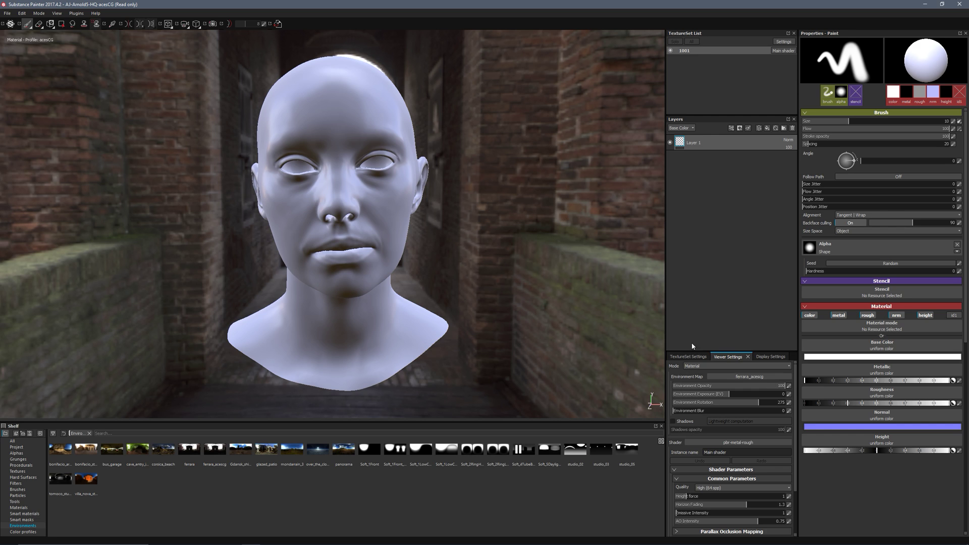
click(693, 357)
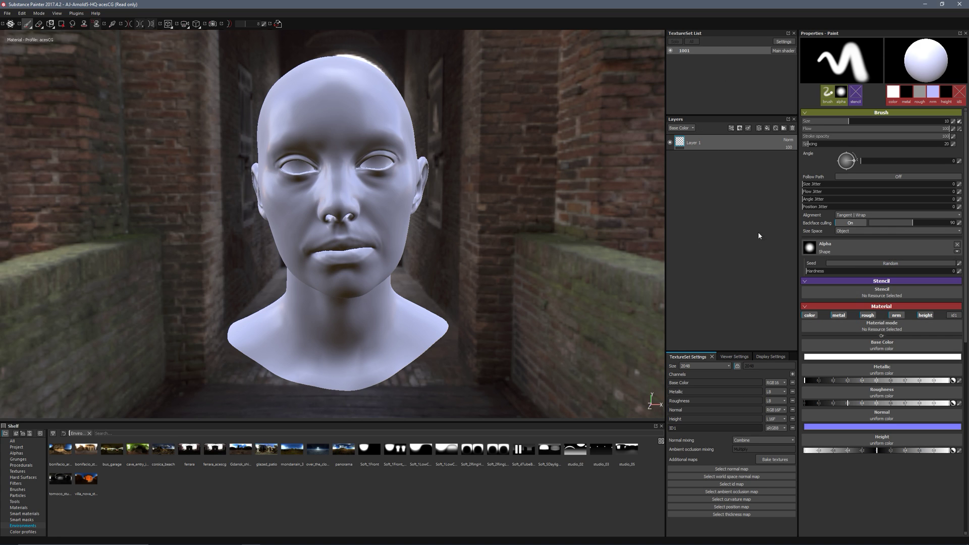
Step: Examine the texture export options, including the config presets and the output maps for texture set 1001, without exporting
alt+drag(344, 244, 329, 223)
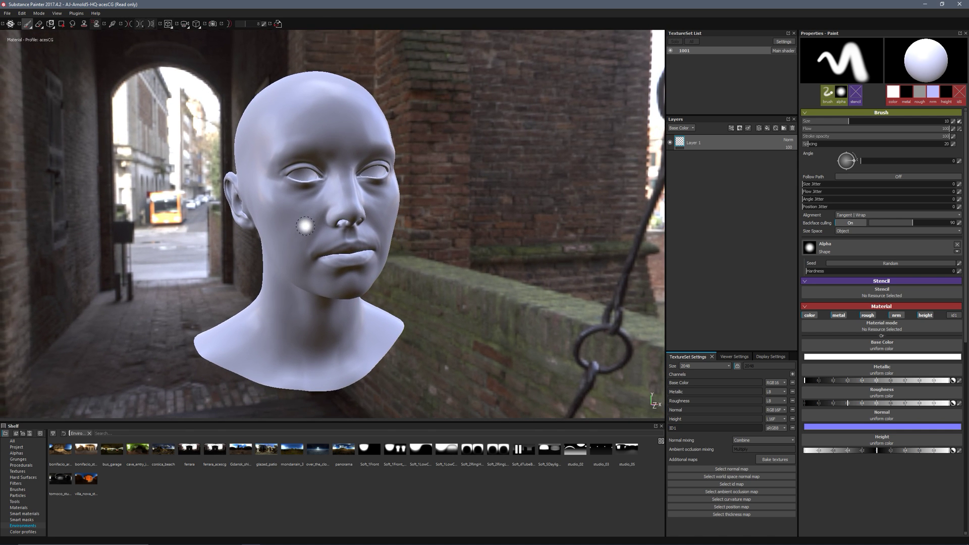
click(7, 13)
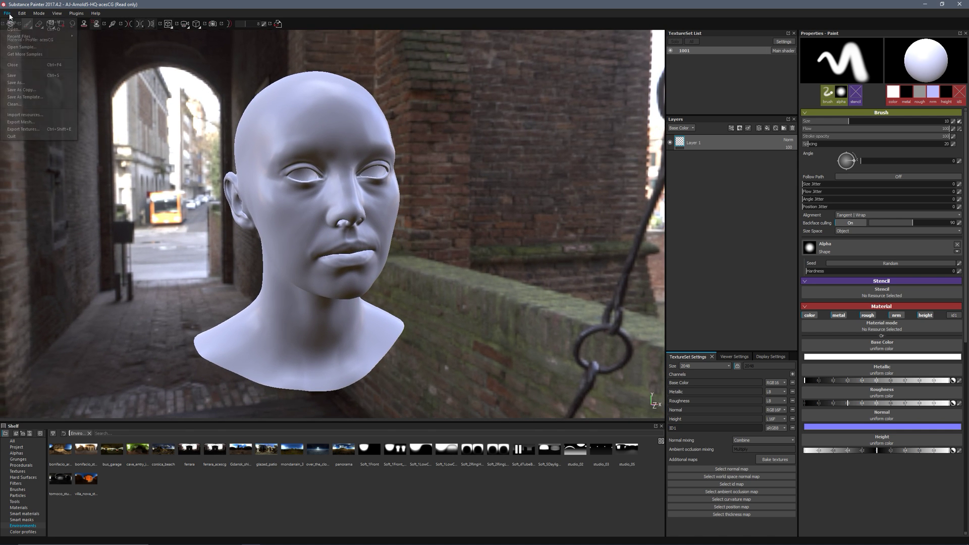
click(29, 129)
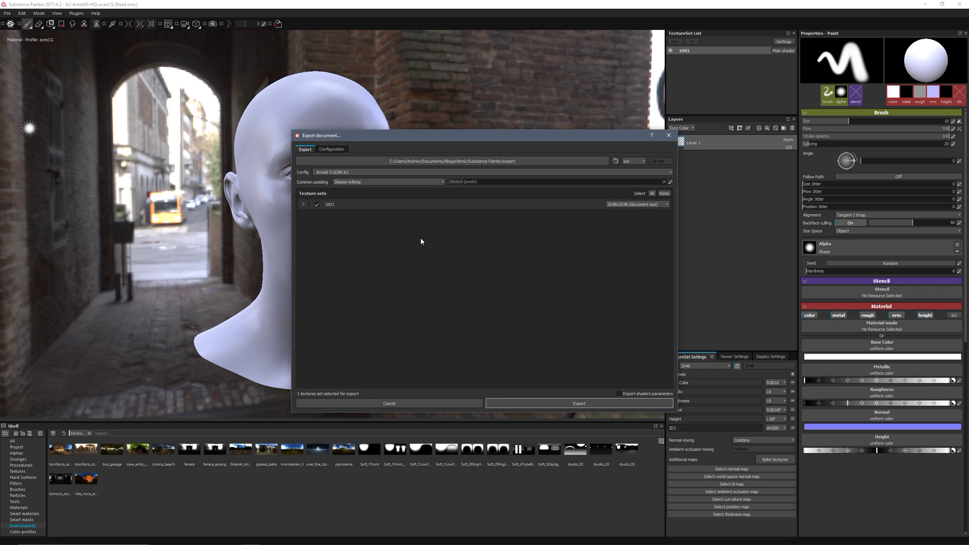
drag(457, 135, 391, 87)
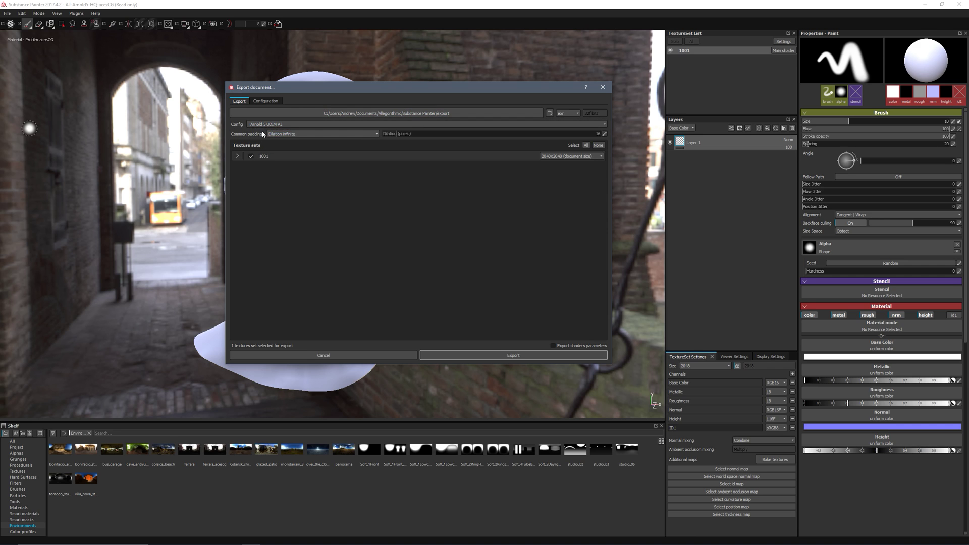
drag(342, 89, 366, 89)
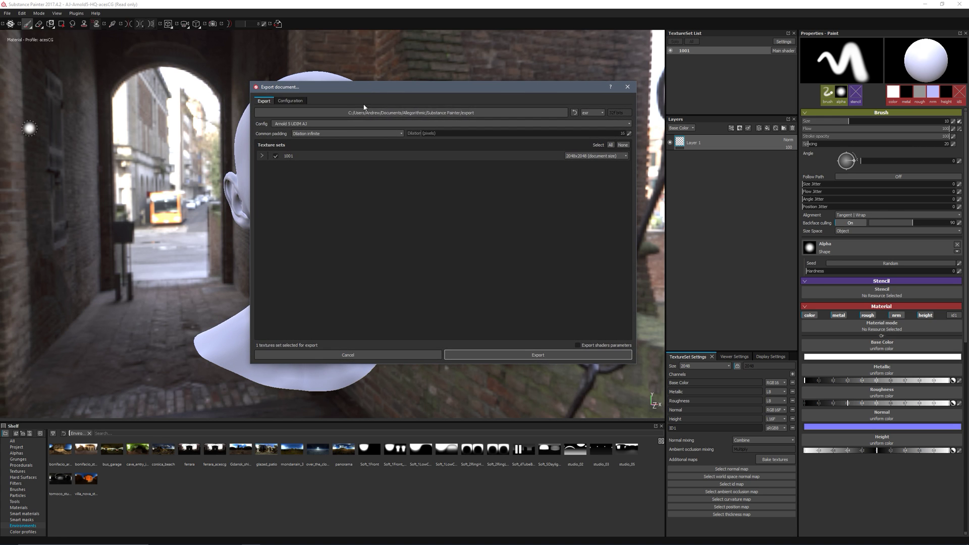
click(325, 130)
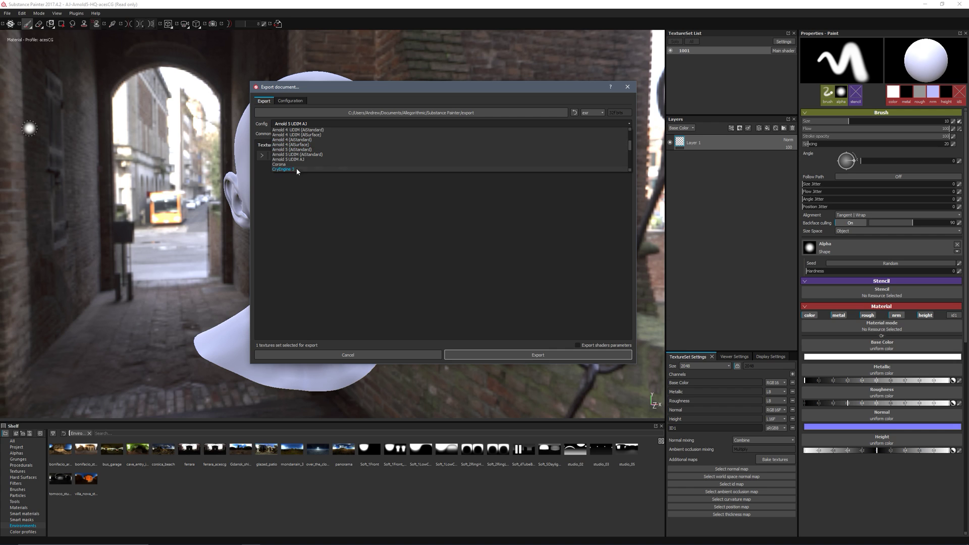
scroll(300, 154, down, 3)
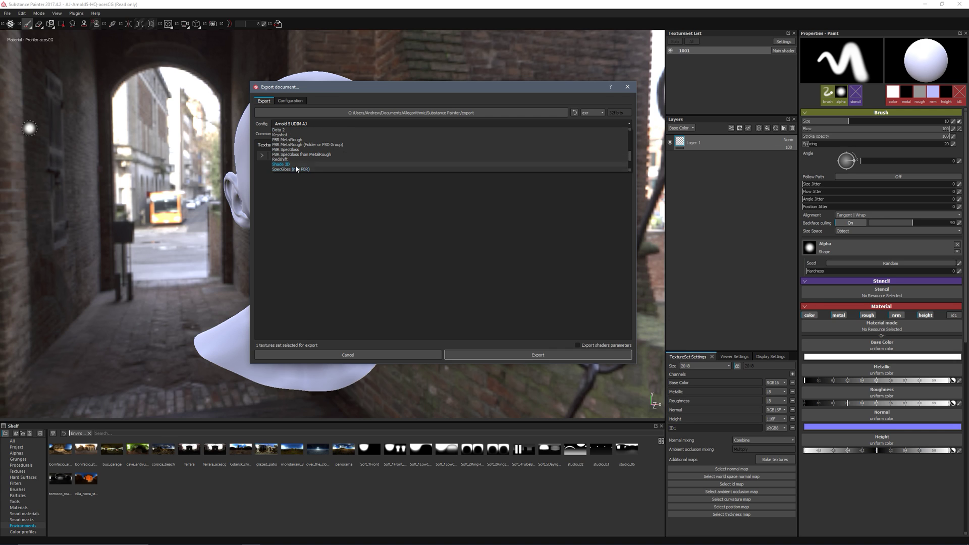
click(292, 123)
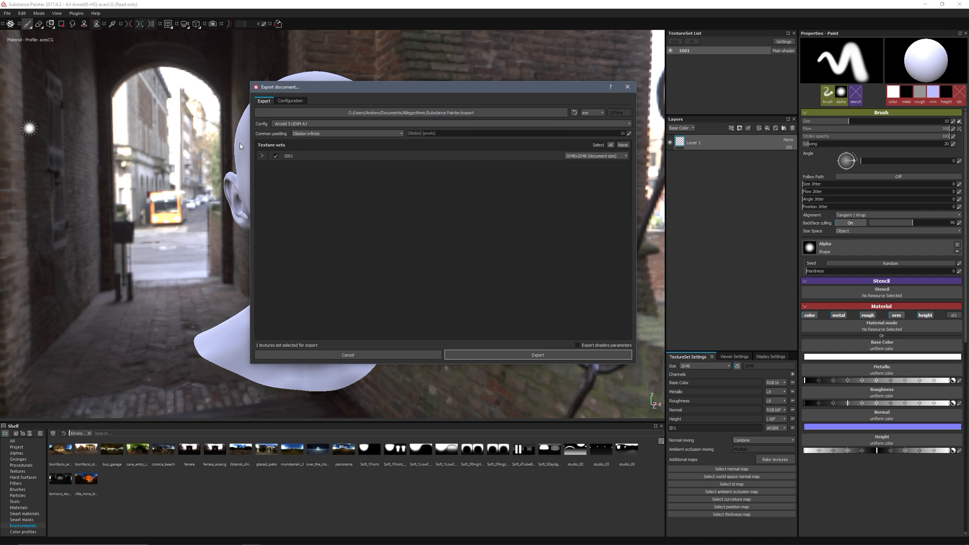
click(261, 156)
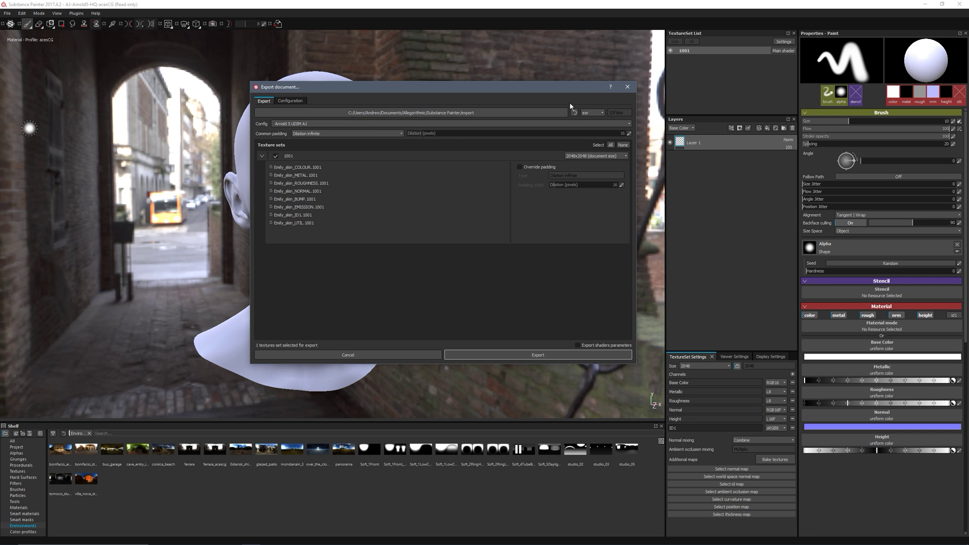
click(631, 108)
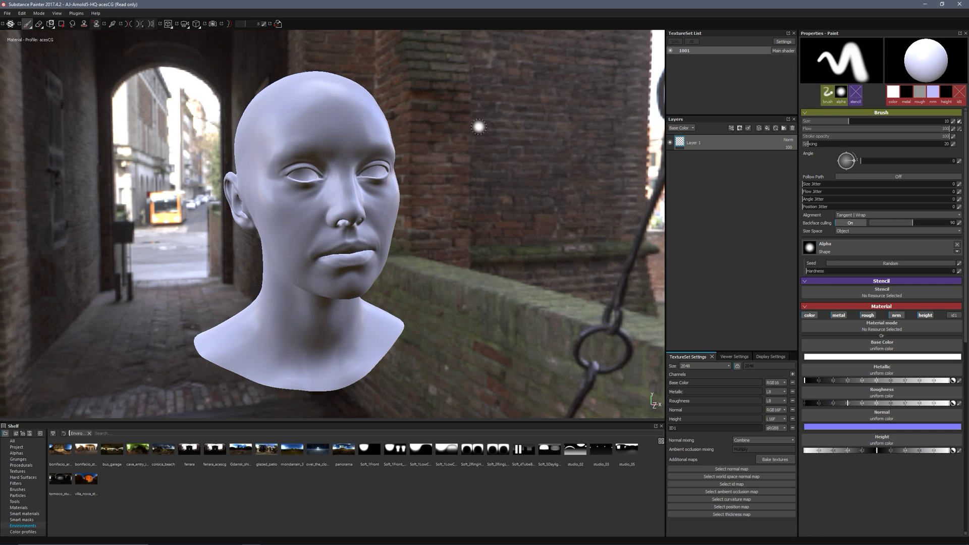
Step: Start another new project, discarding the current one, and choose the PBR - Metallic Roughness HQ (allegorithmic) template
mouse_move(383, 221)
alt+mouse_down()
mouse_move(399, 237)
mouse_move(370, 241)
alt+mouse_up()
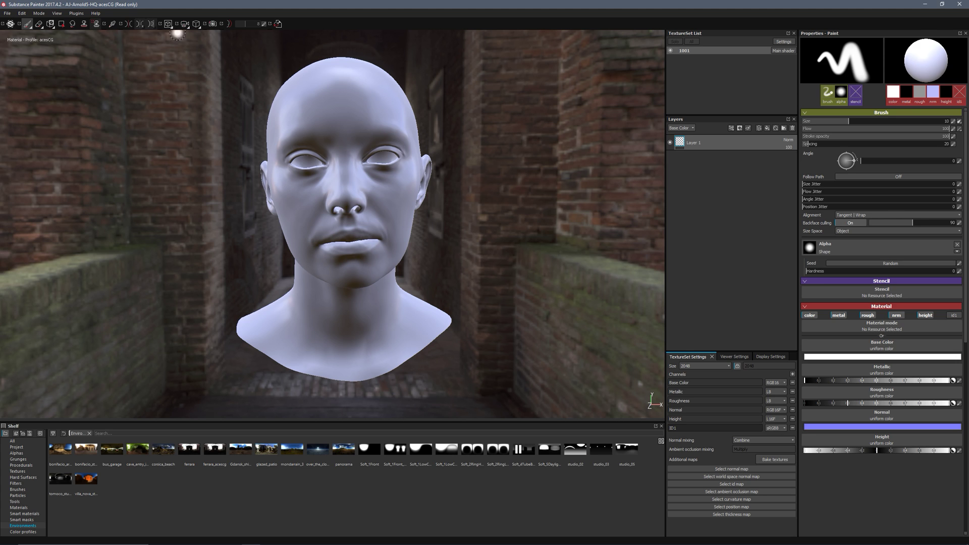
click(10, 14)
click(50, 22)
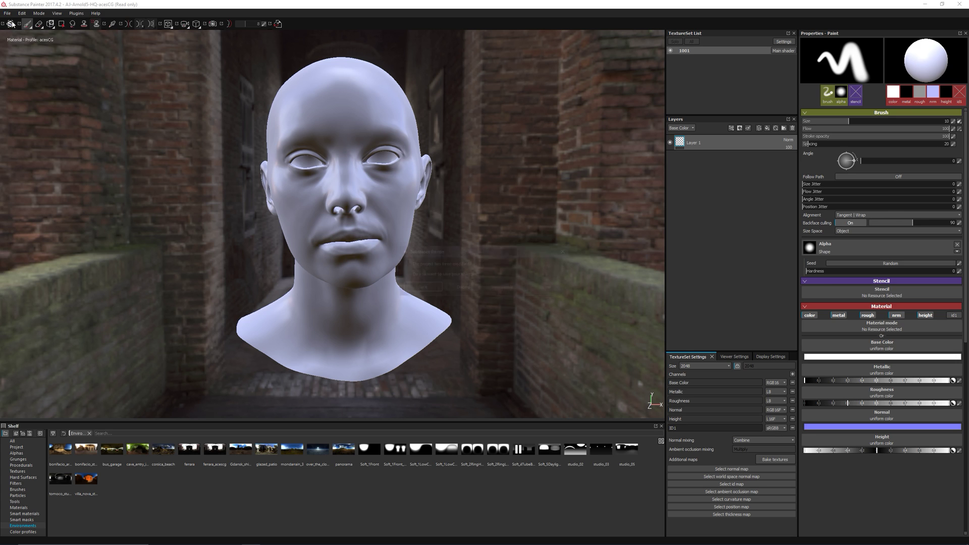
click(463, 288)
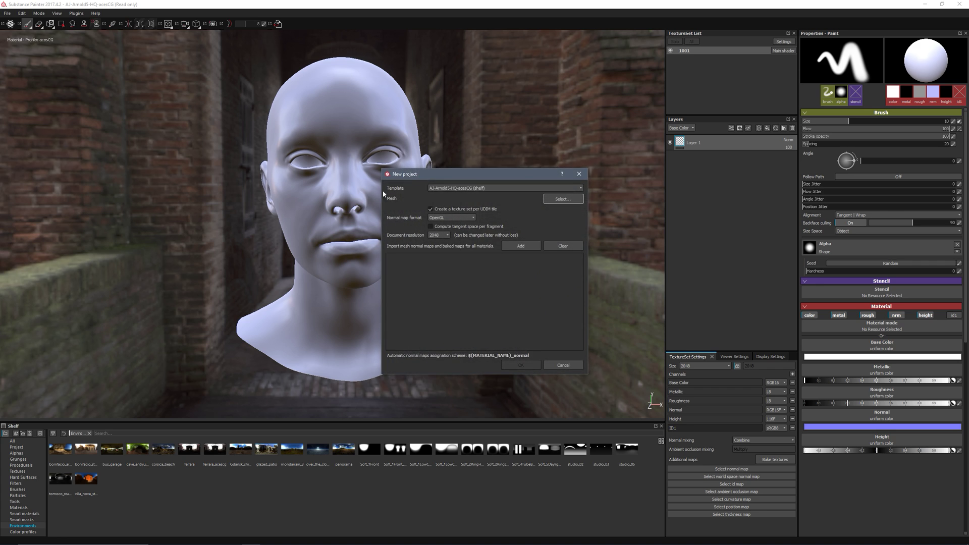
click(458, 188)
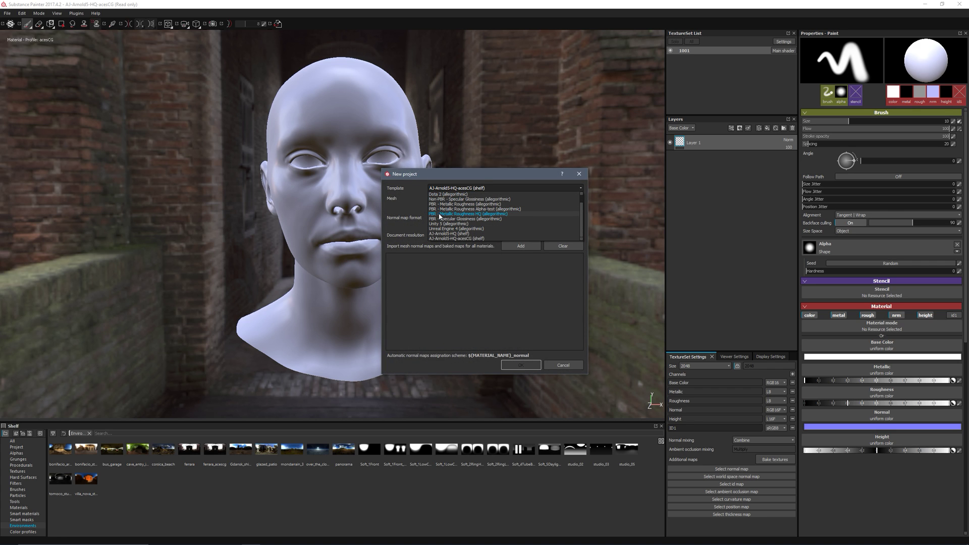
click(476, 214)
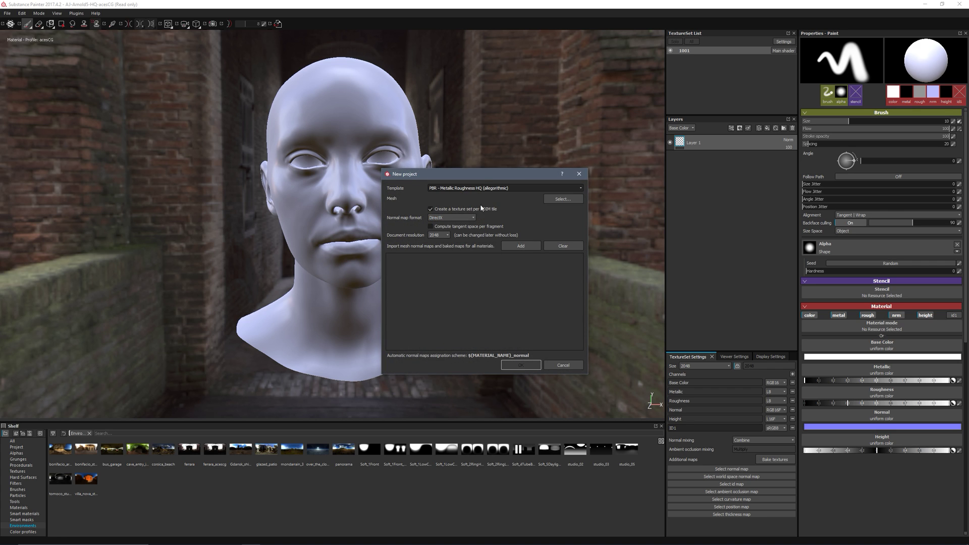
Step: Load Emily_skin.obj as the mesh, set the normal map format to OpenGL, and create the project
click(568, 199)
click(487, 296)
click(771, 420)
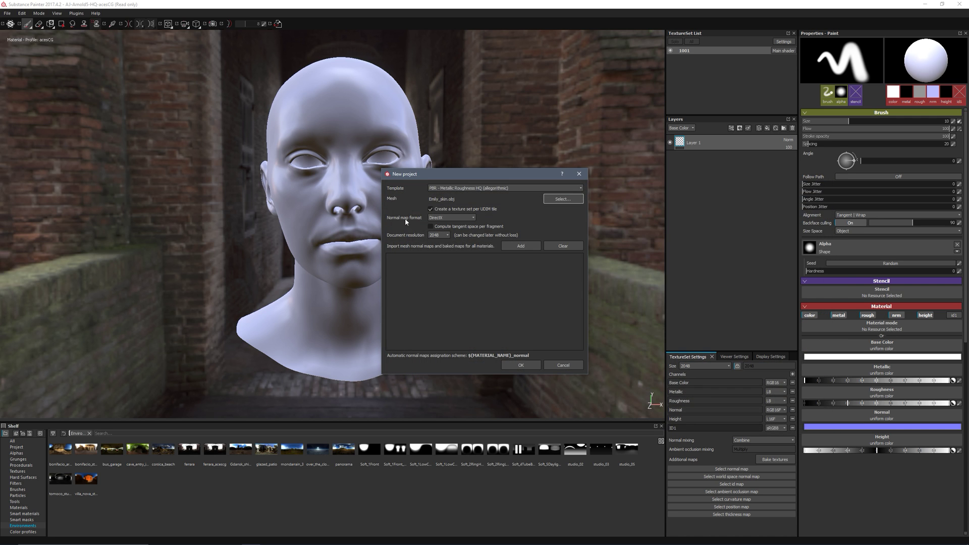
click(448, 217)
click(445, 229)
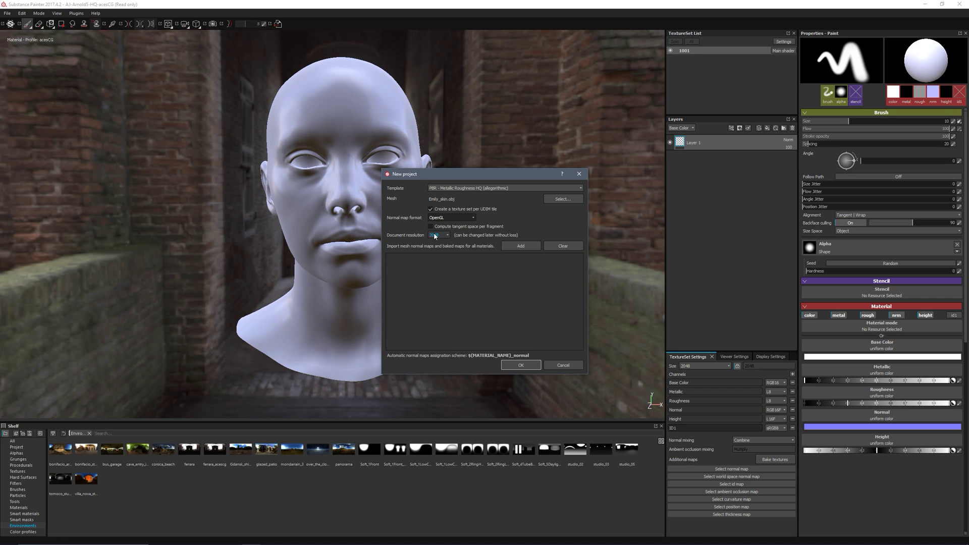
drag(445, 177, 402, 125)
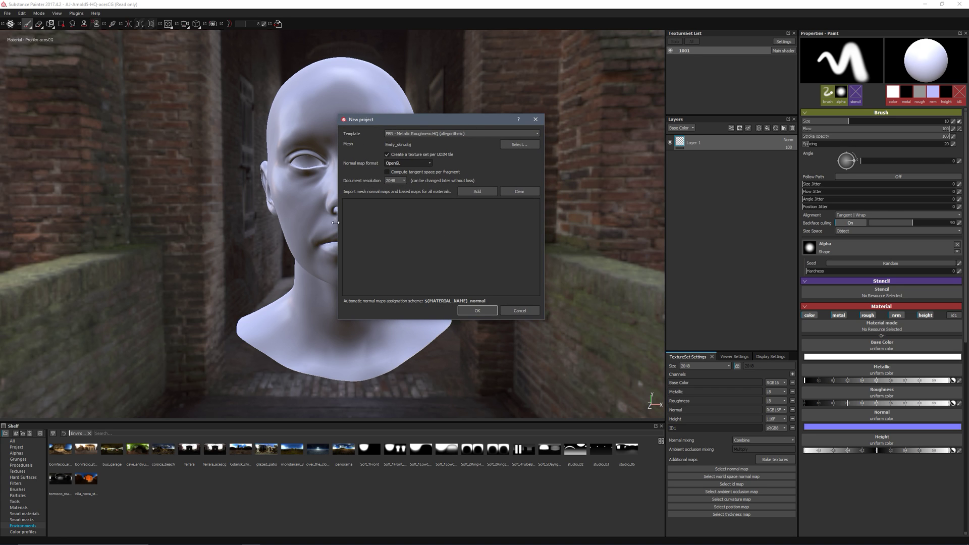
click(477, 310)
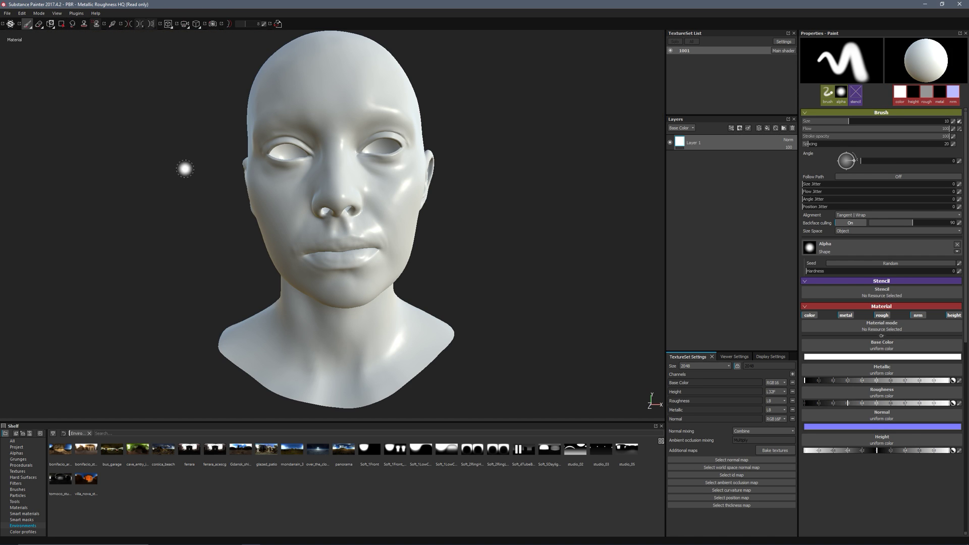
Step: Review the new project's viewer settings, common shader parameters, and camera, post effect and color profile display settings
mouse_move(317, 229)
alt+mouse_down()
mouse_move(340, 219)
mouse_move(320, 234)
mouse_move(225, 216)
mouse_move(342, 224)
mouse_move(324, 225)
alt+mouse_up()
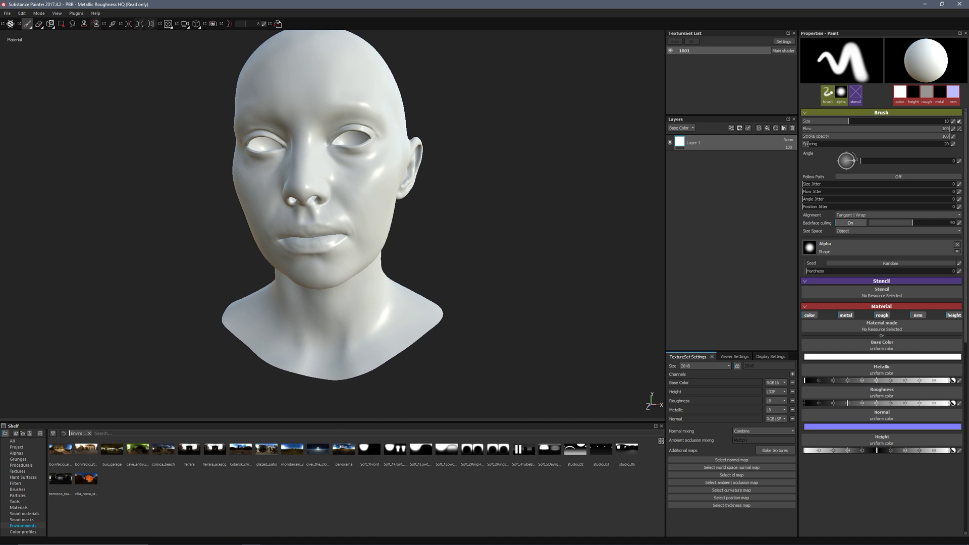
click(729, 357)
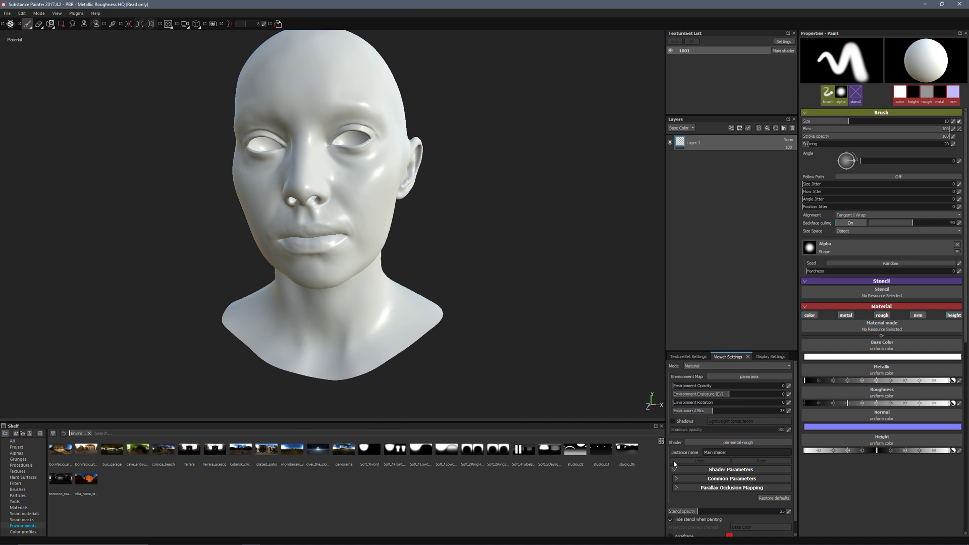
click(721, 478)
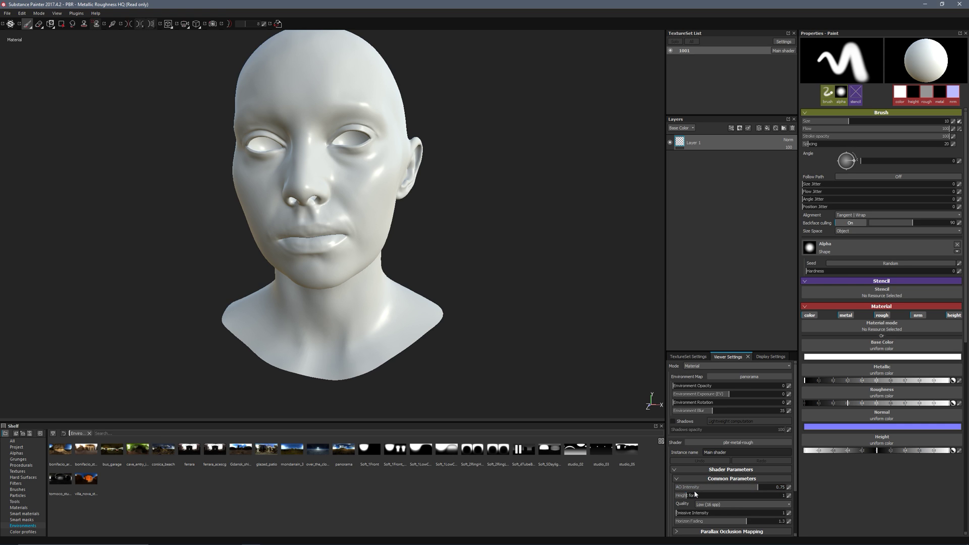
scroll(727, 480, down, 1)
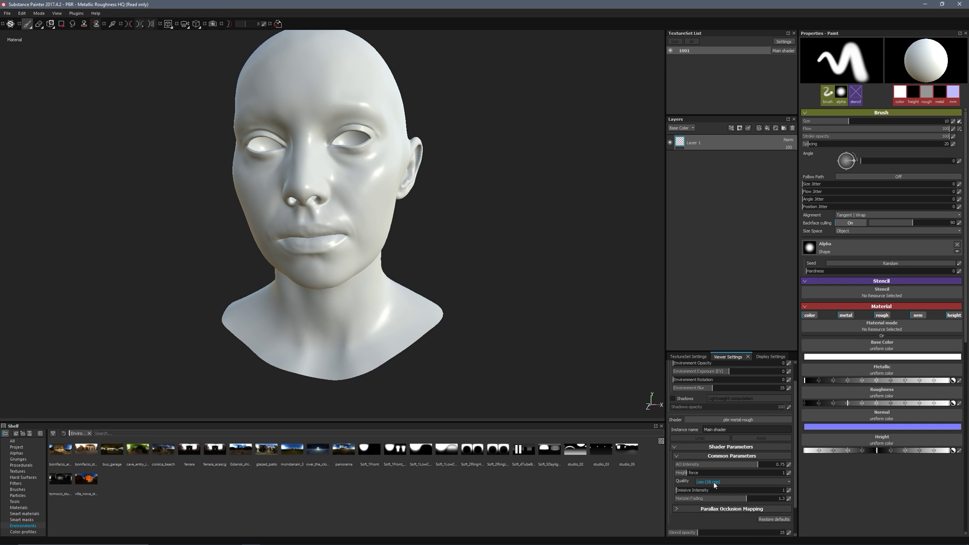
click(764, 356)
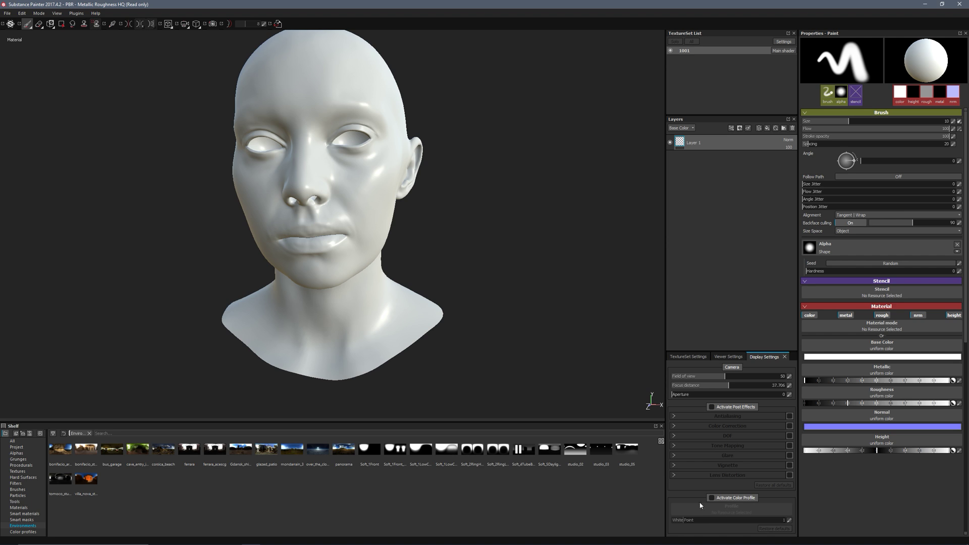
mouse_move(346, 205)
alt+mouse_down()
mouse_move(392, 257)
mouse_move(155, 410)
alt+mouse_up()
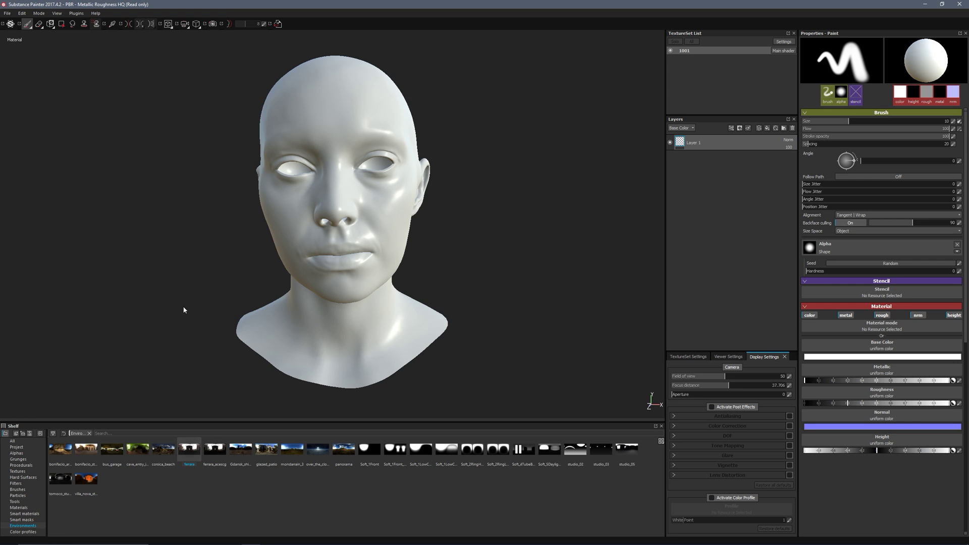
Step: Light the head with the ferrara environment map at opacity 100 and blur 0, rotating the environment to about 281
click(726, 358)
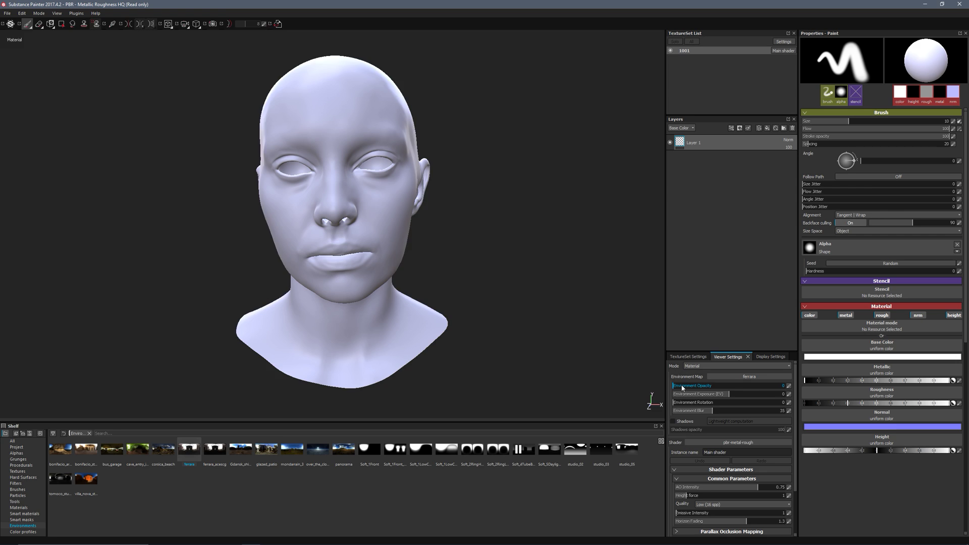
drag(683, 388, 788, 387)
drag(712, 410, 673, 410)
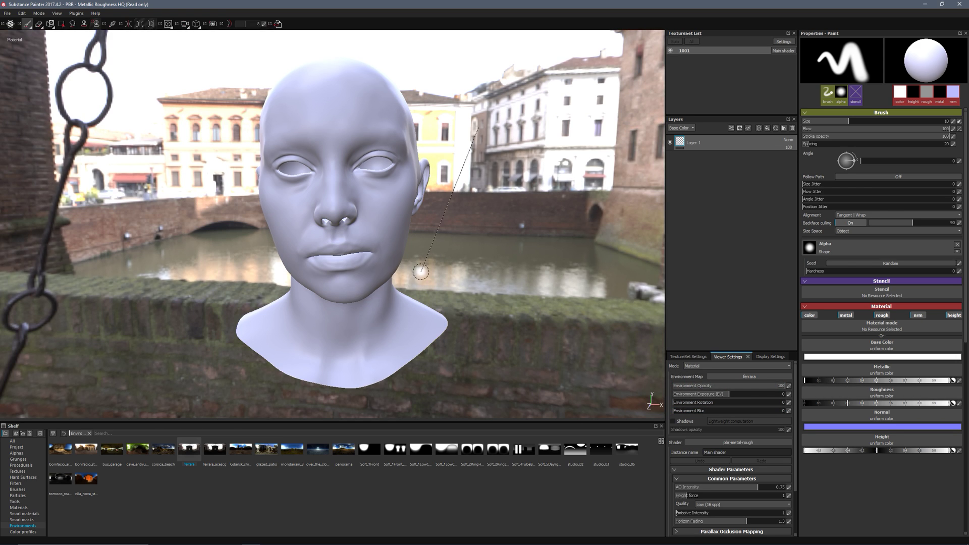
shift+right_drag(420, 271, 376, 275)
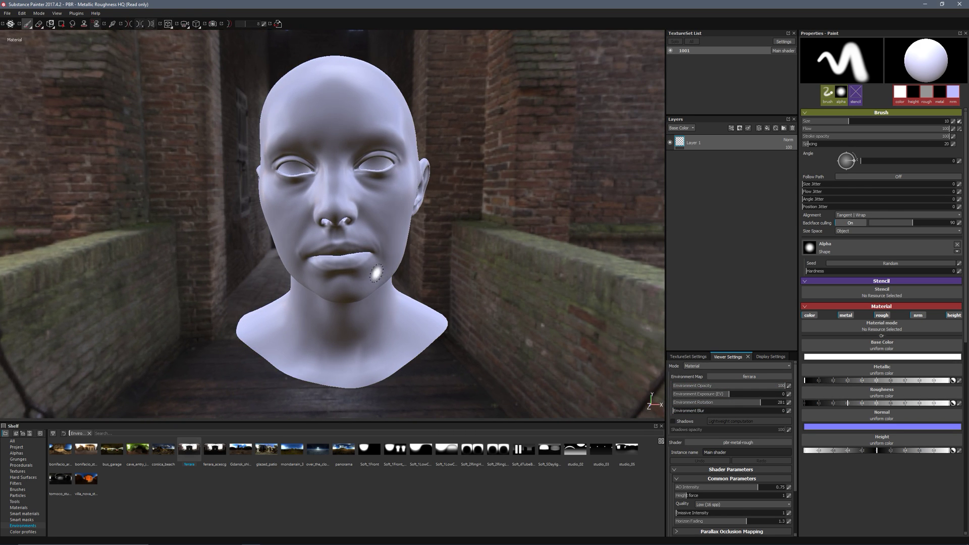
mouse_move(376, 274)
alt+mouse_down()
mouse_move(375, 264)
mouse_move(395, 273)
alt+mouse_up()
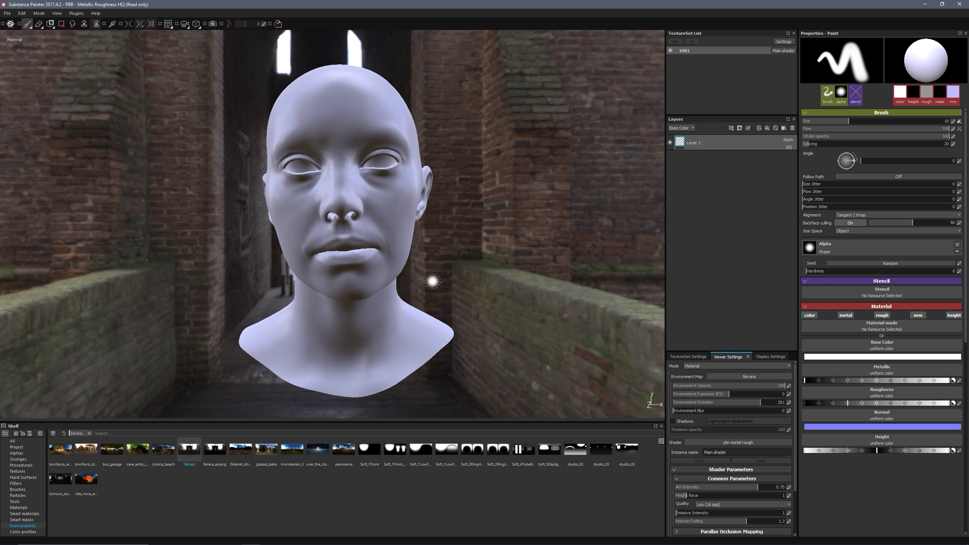
Step: Enable viewport shadows with lightweight computation and set the shader's common quality to Medium (32 spp)
click(674, 422)
alt+drag(340, 259, 366, 318)
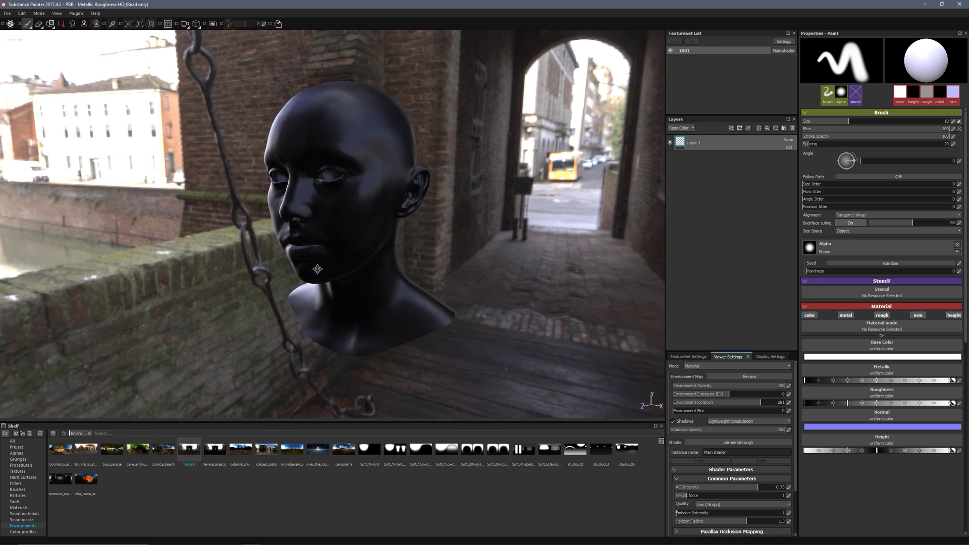
scroll(722, 454, down, 3)
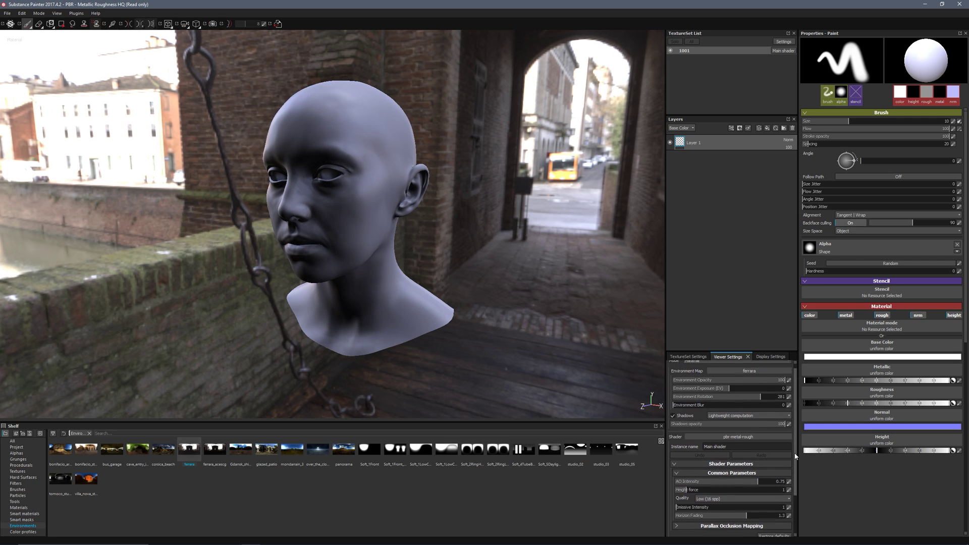
click(719, 448)
click(714, 464)
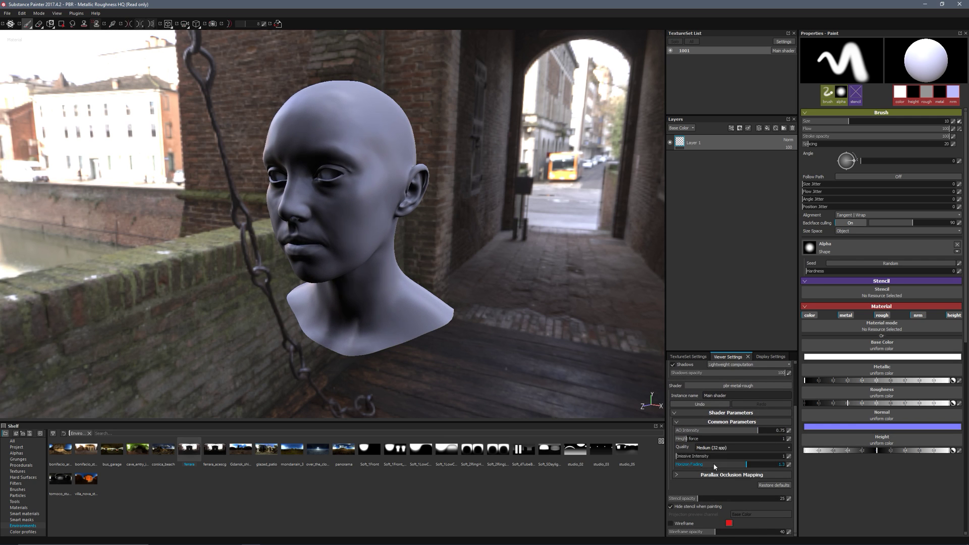
Step: Add a Transmissive channel to texture set 1001
click(676, 358)
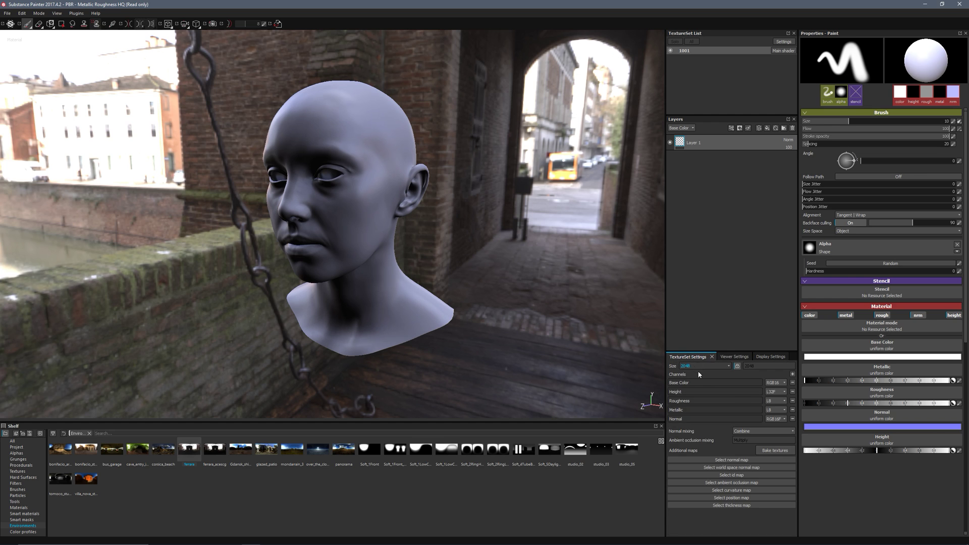
click(793, 374)
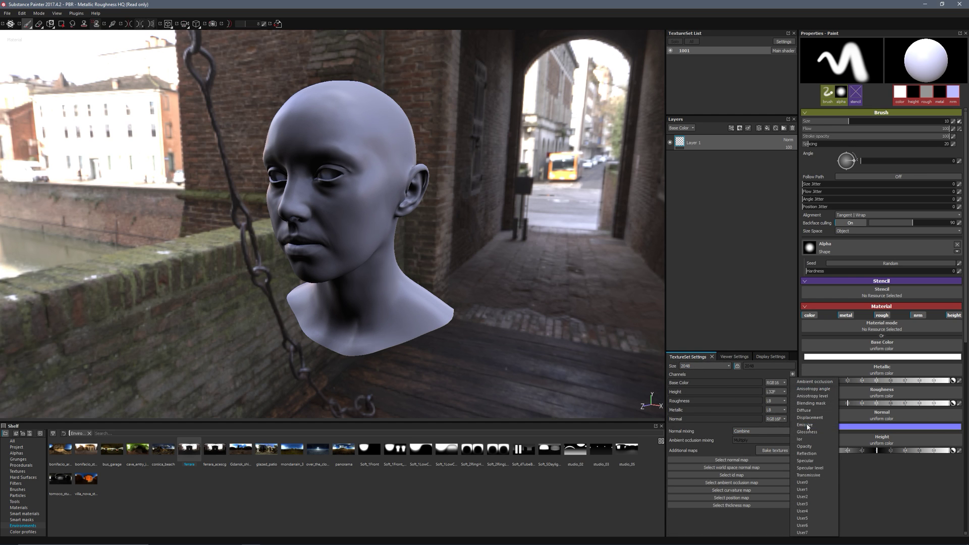
click(814, 475)
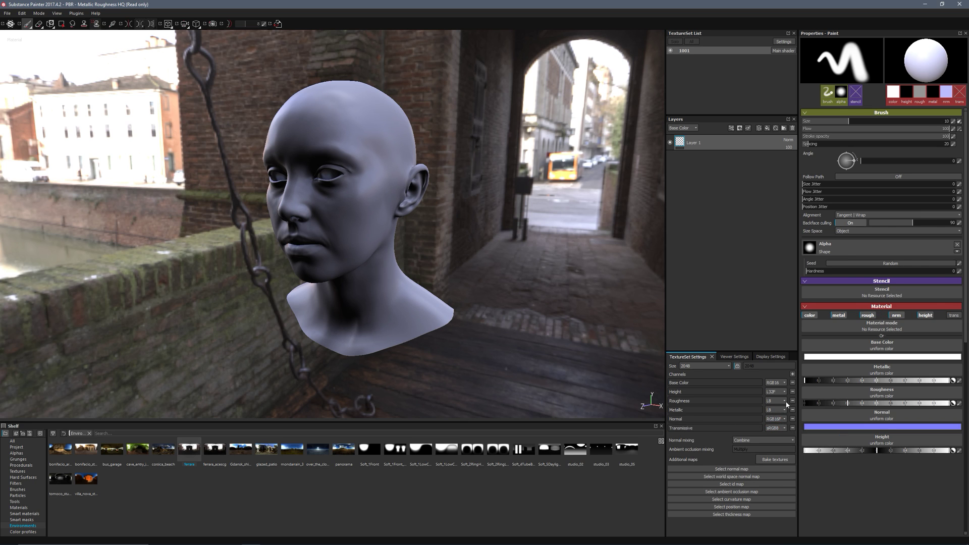
Step: Activate the color profile with the rec709 LUT and rotate the environment lighting around the head
click(733, 357)
click(765, 357)
click(712, 498)
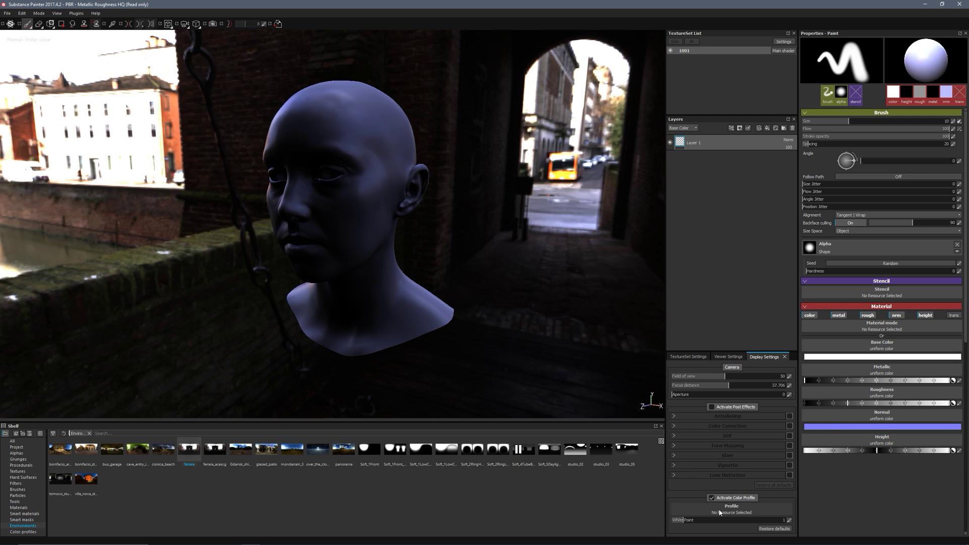
click(732, 506)
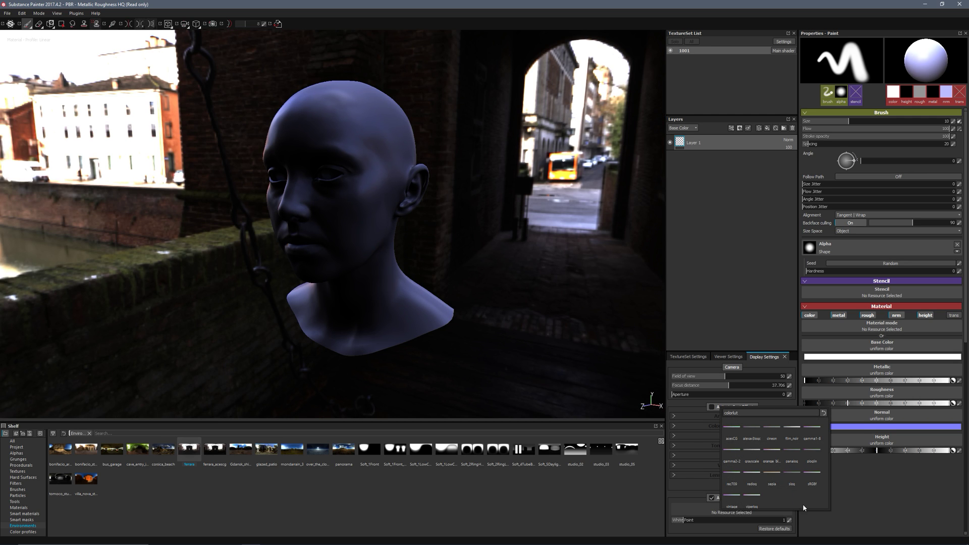
click(731, 478)
shift+right_drag(396, 231, 403, 281)
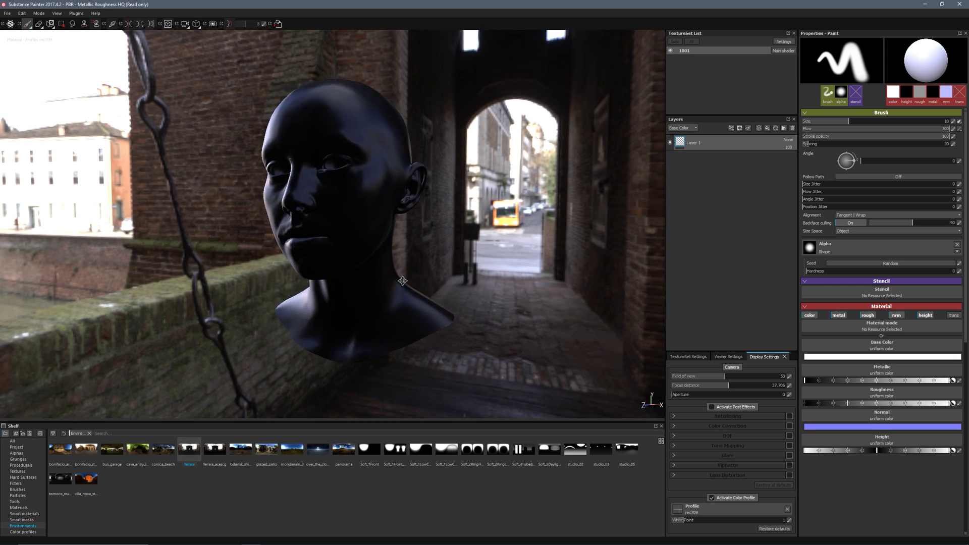
alt+drag(402, 281, 433, 281)
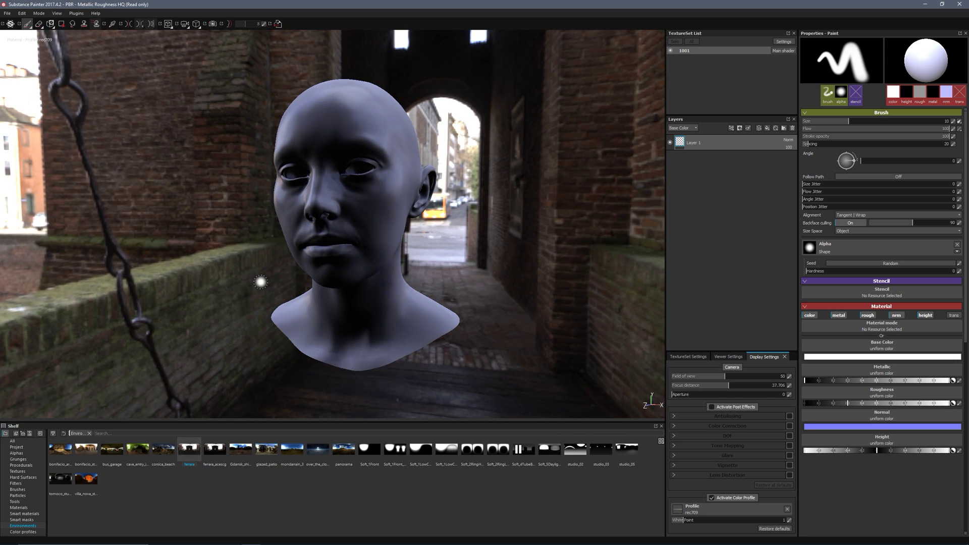
Step: Open the texture export options and set the config to Arnold 5 UDIM AJ
click(8, 13)
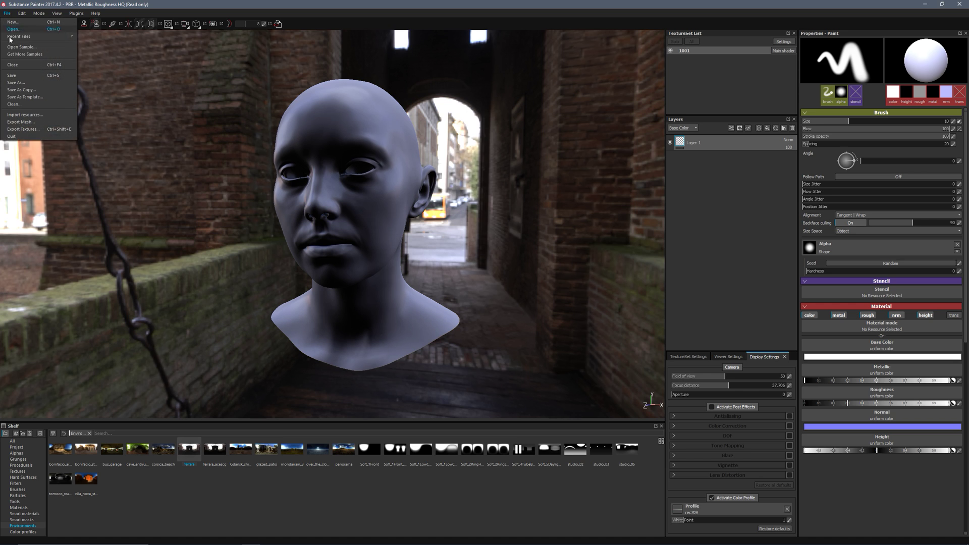
click(24, 130)
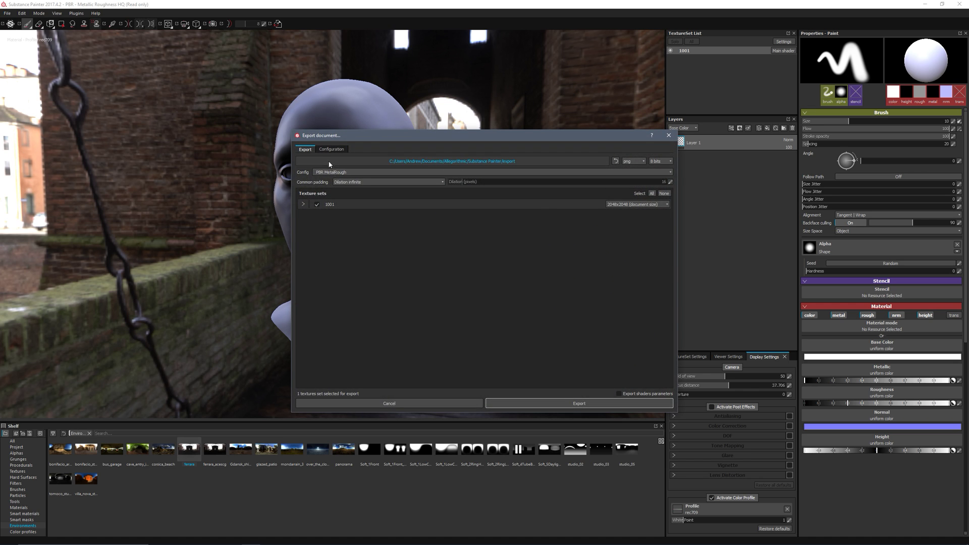
click(337, 173)
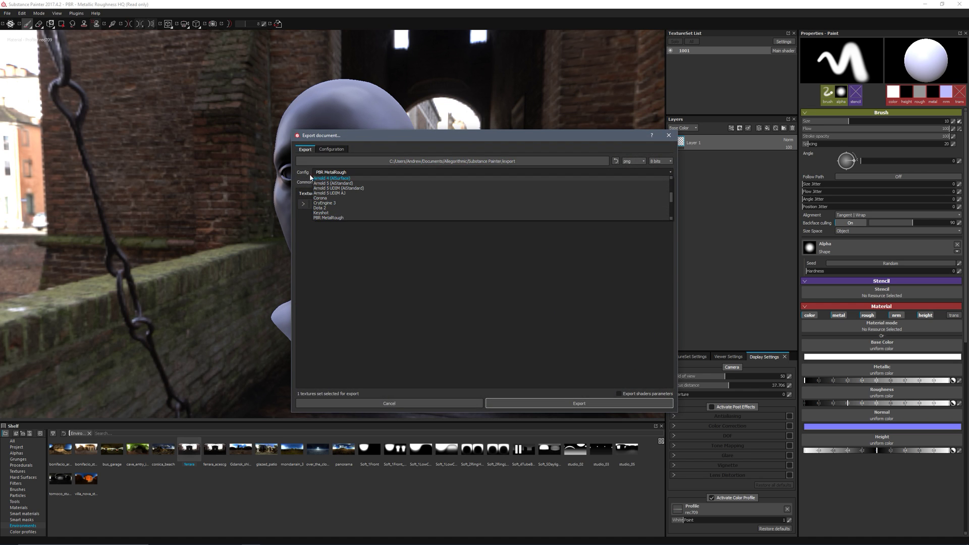
click(335, 174)
click(333, 172)
click(339, 193)
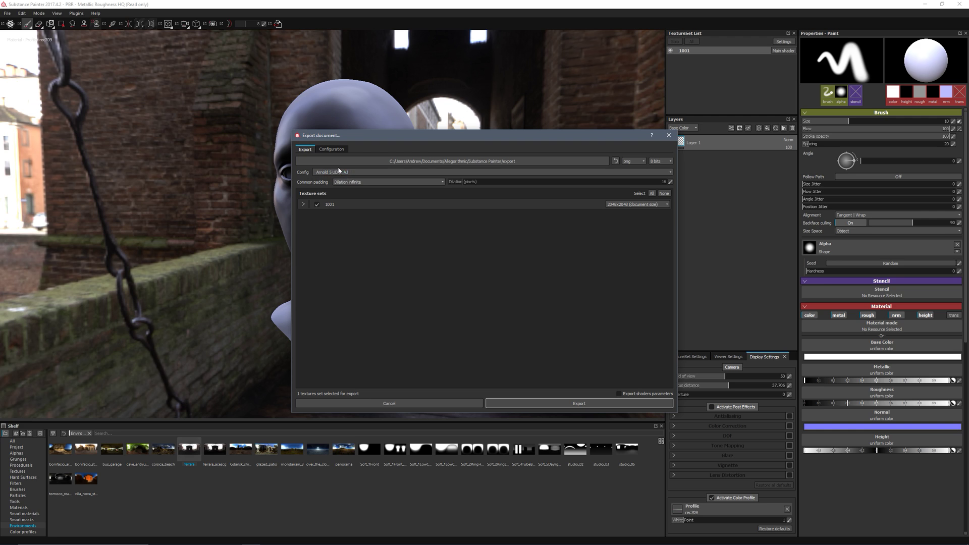
Step: Set the exported textures' file format to exr
click(382, 162)
click(634, 161)
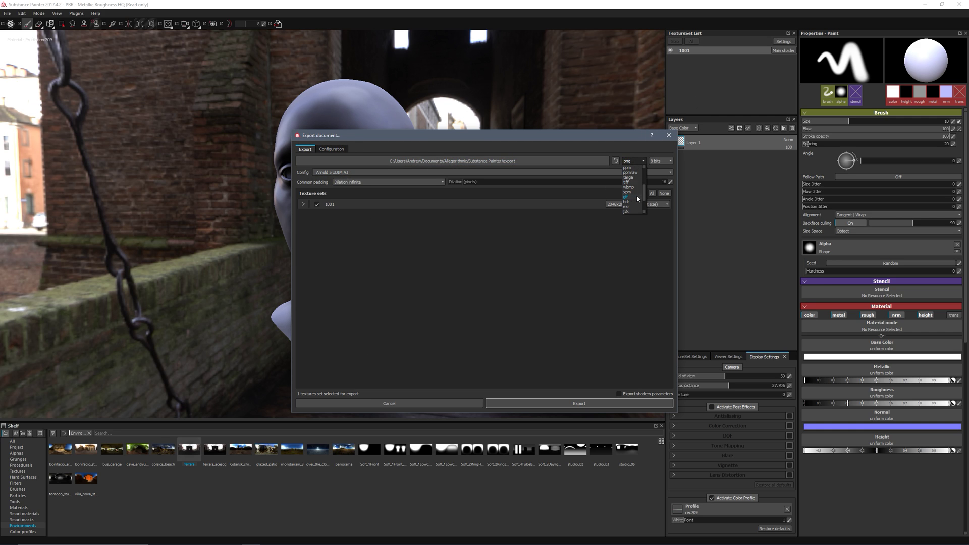
scroll(633, 194, down, 1)
click(632, 193)
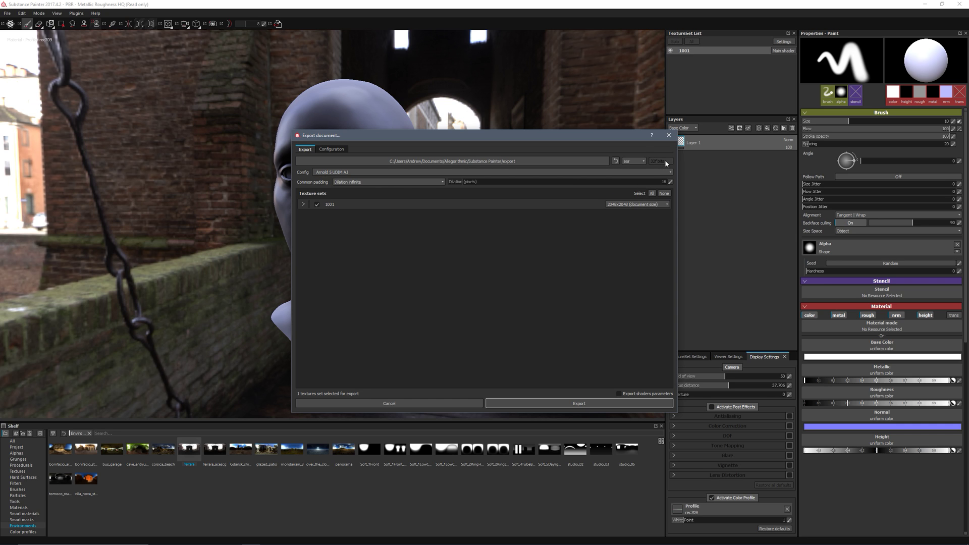
Step: Close the export options and save the current project setup as a template named TestTemplate
drag(422, 135, 393, 125)
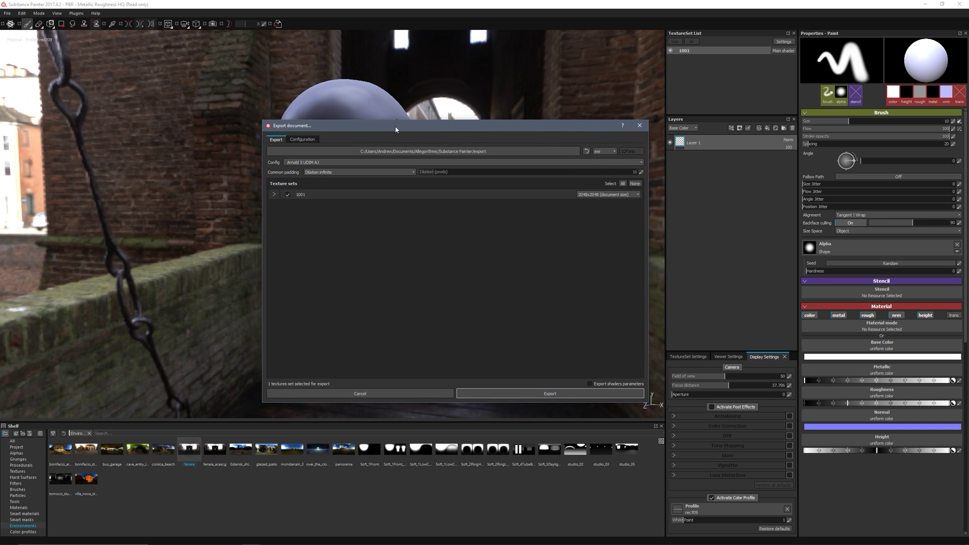
click(640, 127)
click(7, 13)
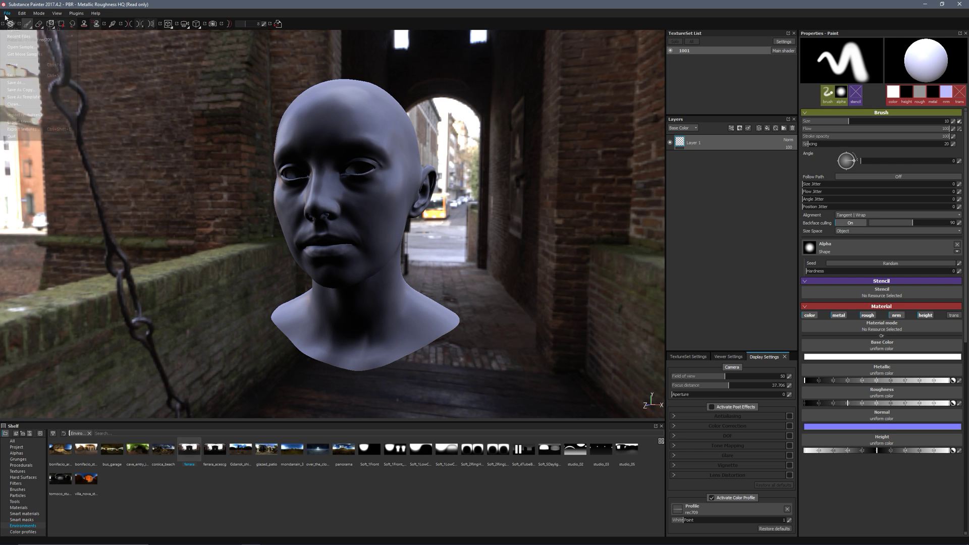
click(27, 97)
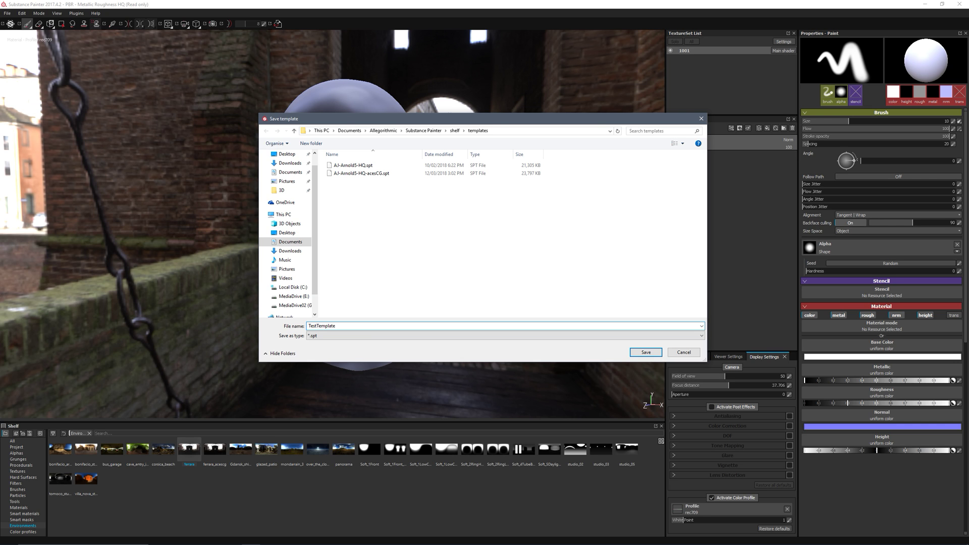
key(Return)
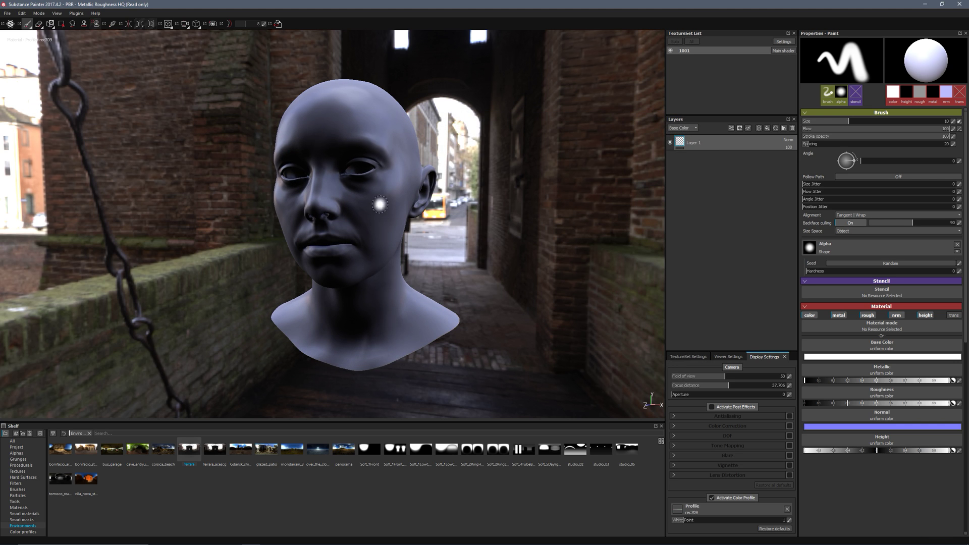
Step: Start a new project and choose the TestTemplate (shelf) template for it
click(7, 13)
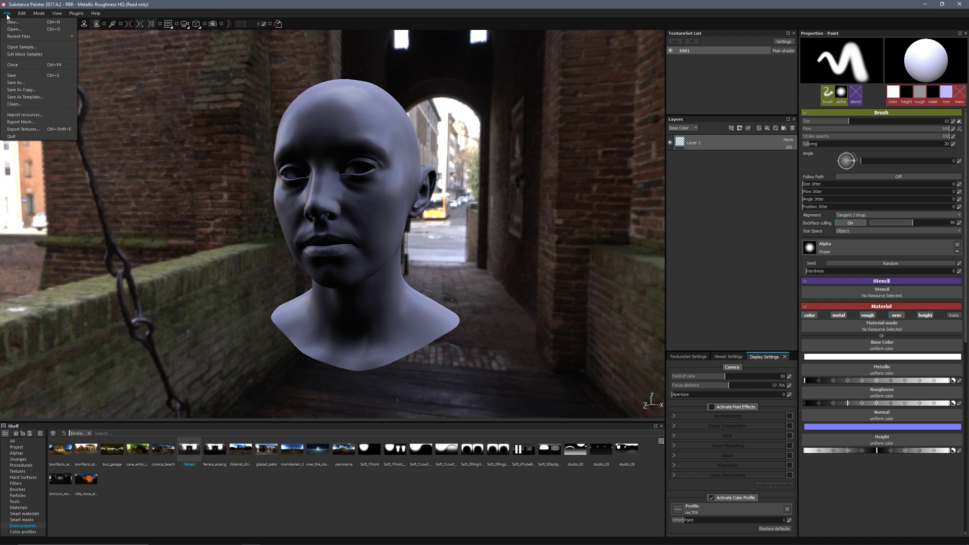
click(12, 23)
click(464, 291)
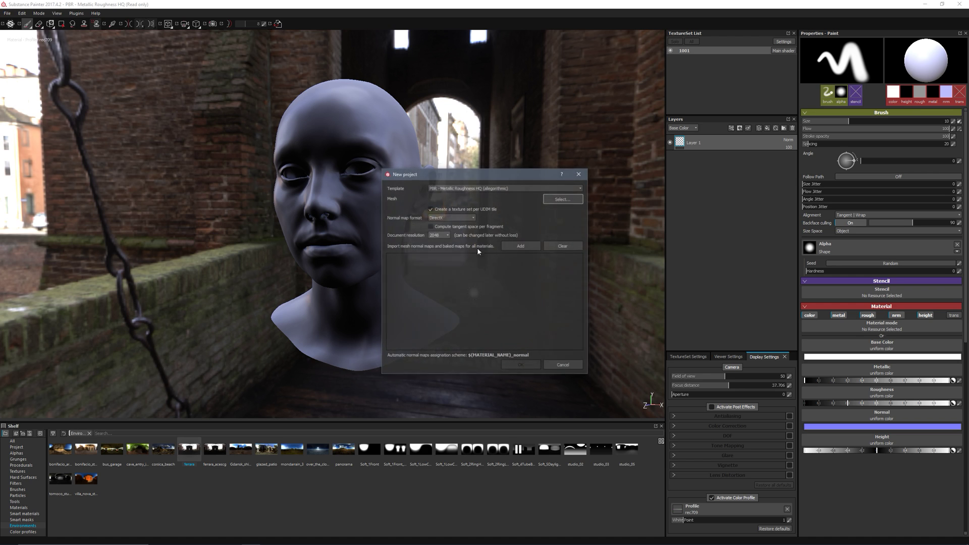
click(436, 188)
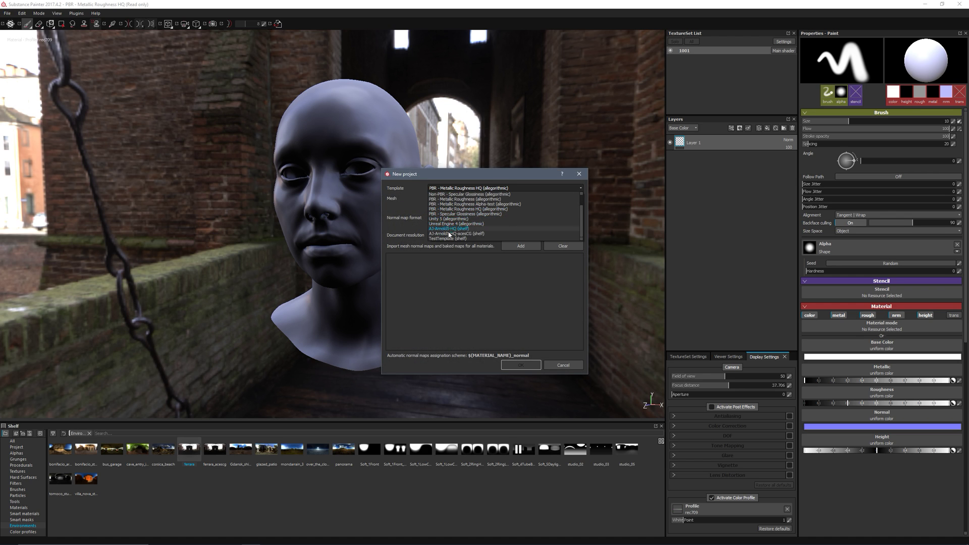
click(440, 240)
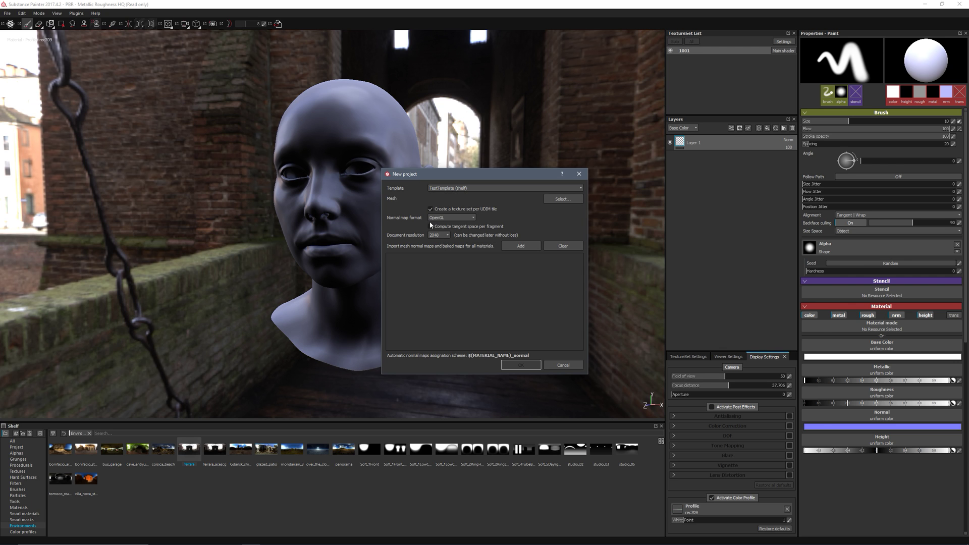
Step: Load Emily_skin.obj from the ITC Digital Emily folder as the mesh and create the project
click(563, 199)
click(488, 296)
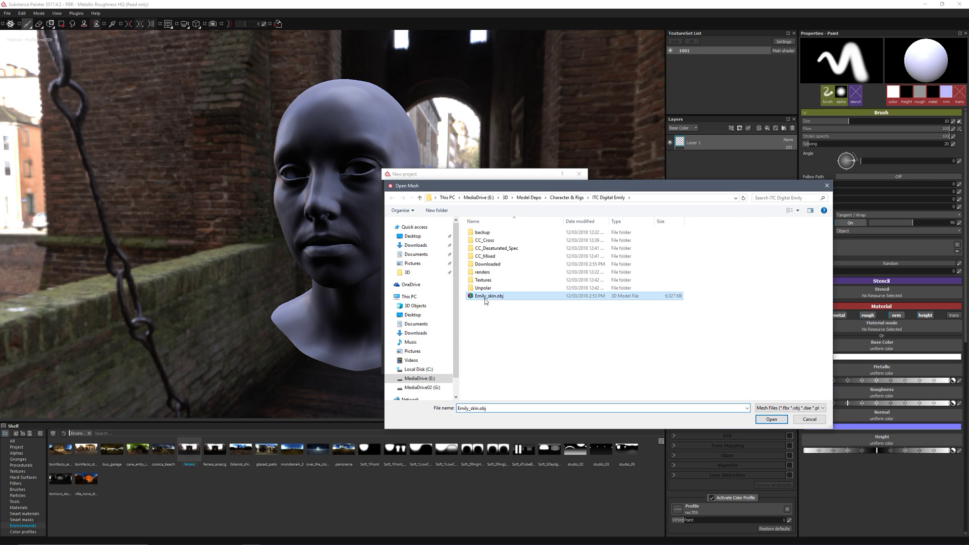
click(758, 418)
click(512, 365)
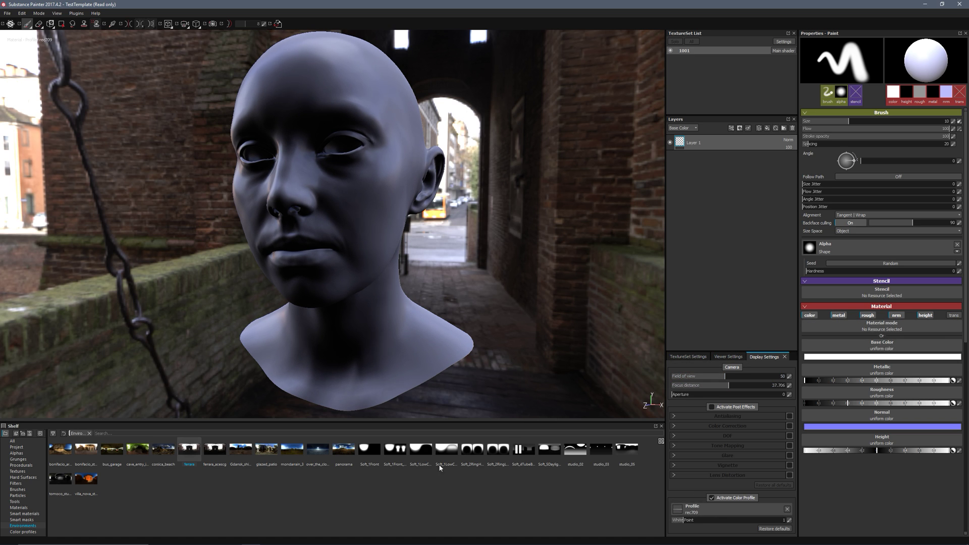
Step: Rotate the environment lighting and inspect the head from its other side in the new project
mouse_move(423, 258)
shift+right_down()
mouse_move(331, 263)
mouse_move(303, 244)
mouse_move(357, 222)
mouse_move(355, 233)
shift+right_up()
mouse_move(354, 233)
alt+mouse_down()
mouse_move(233, 268)
mouse_move(255, 220)
mouse_move(258, 237)
mouse_move(267, 237)
alt+mouse_up()
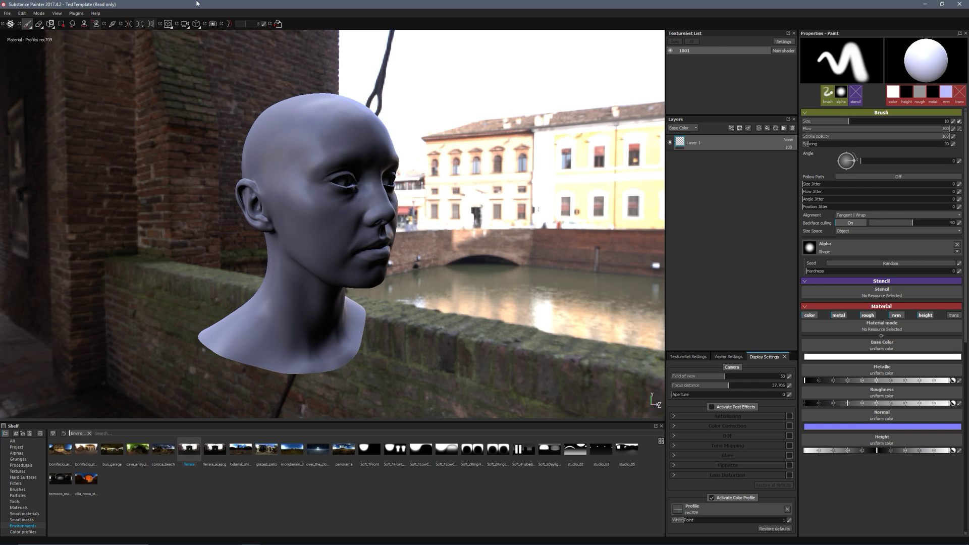
alt+drag(335, 271, 376, 270)
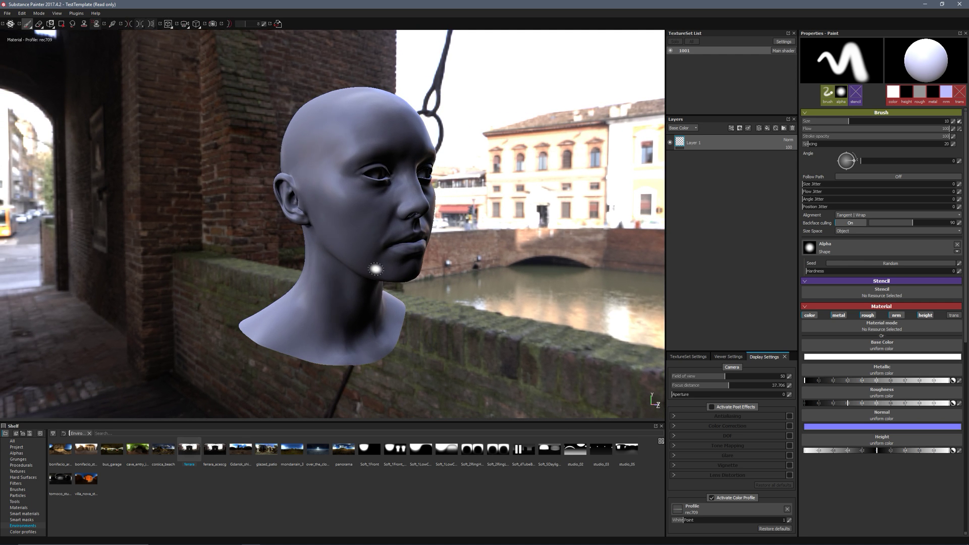